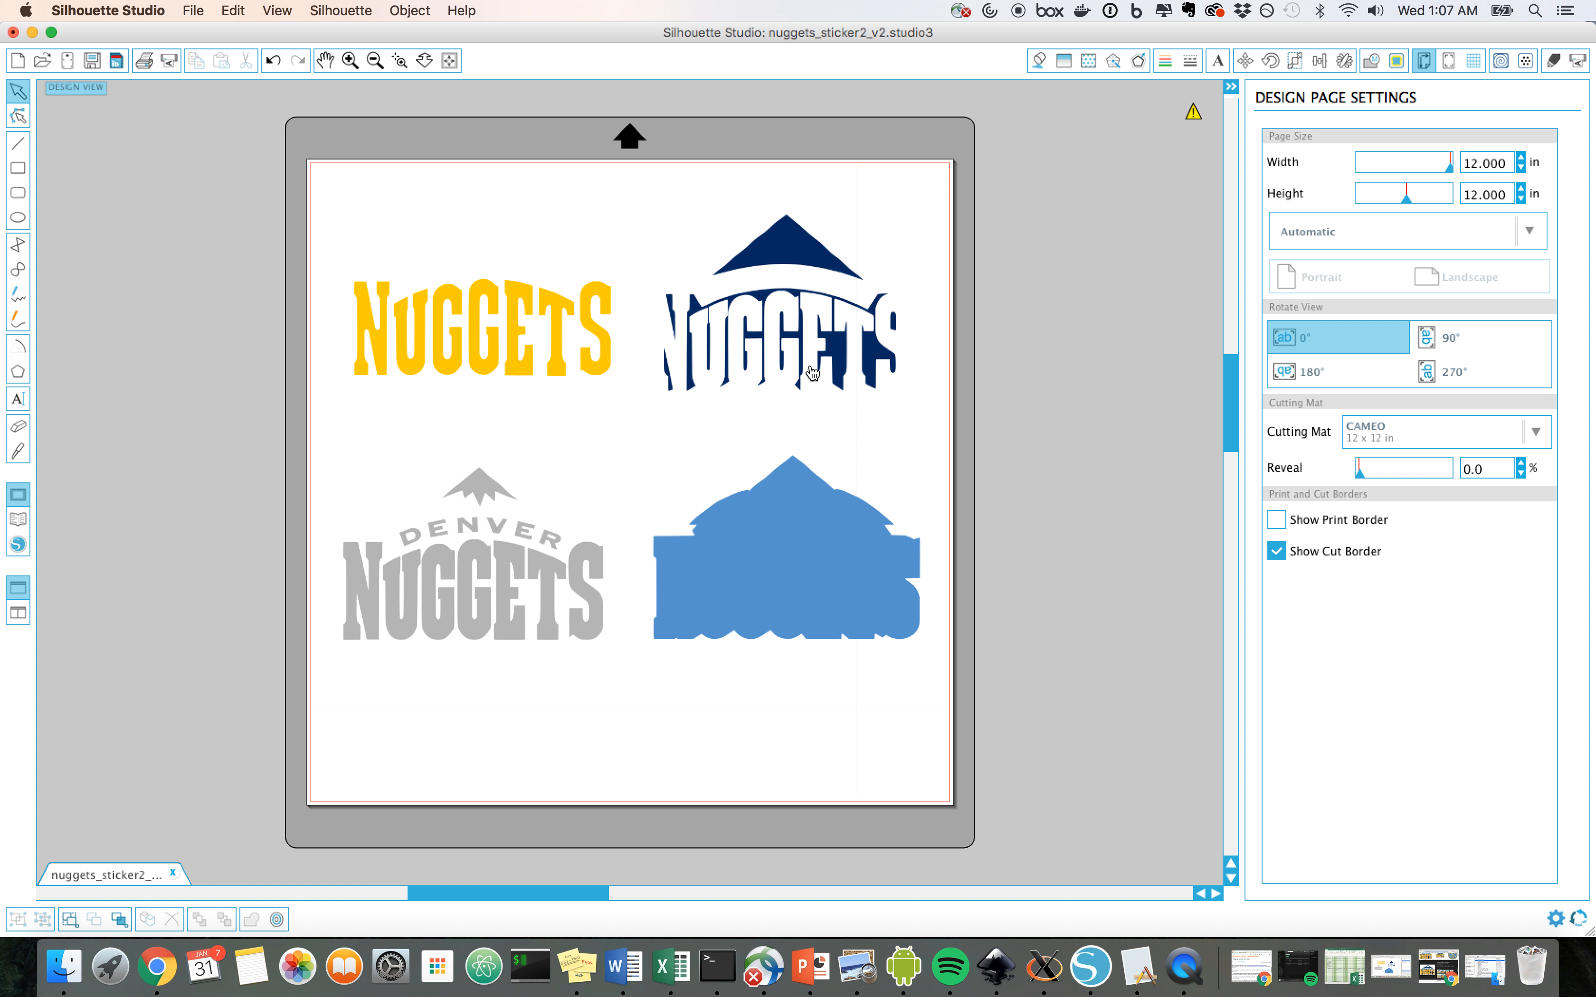
Define a trace area of about 11.4 by 9.1 in around all four Nuggets logo pieces
{"action": "left_click", "coordinate": [812, 372]}
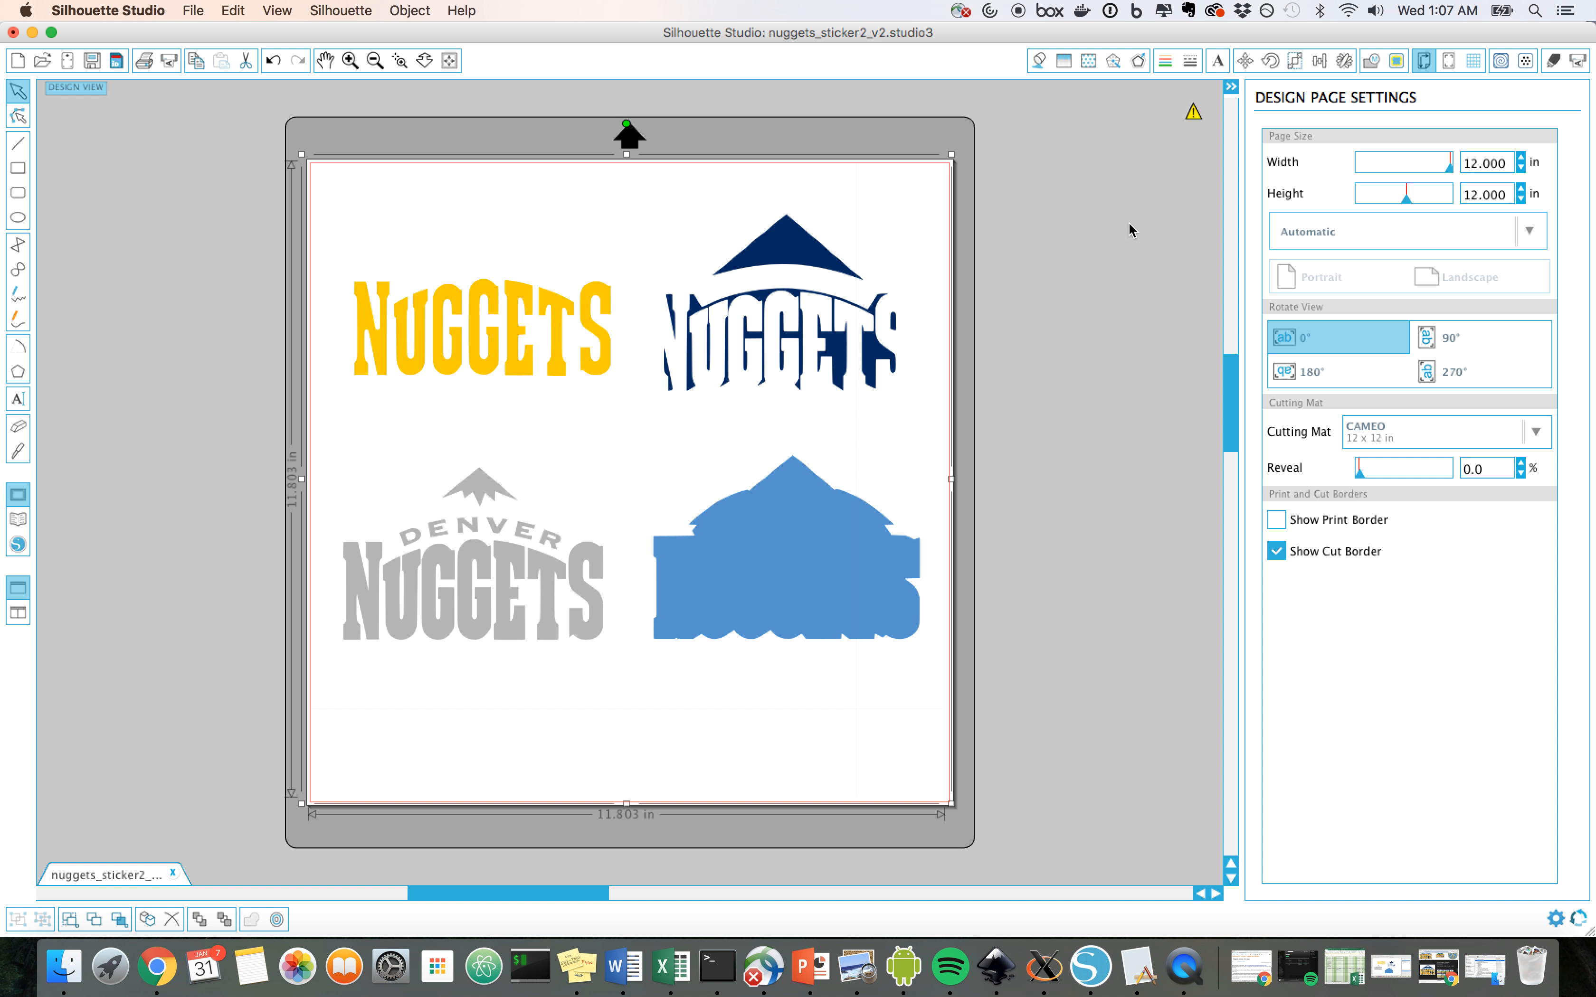
{"action": "left_click", "coordinate": [1396, 61]}
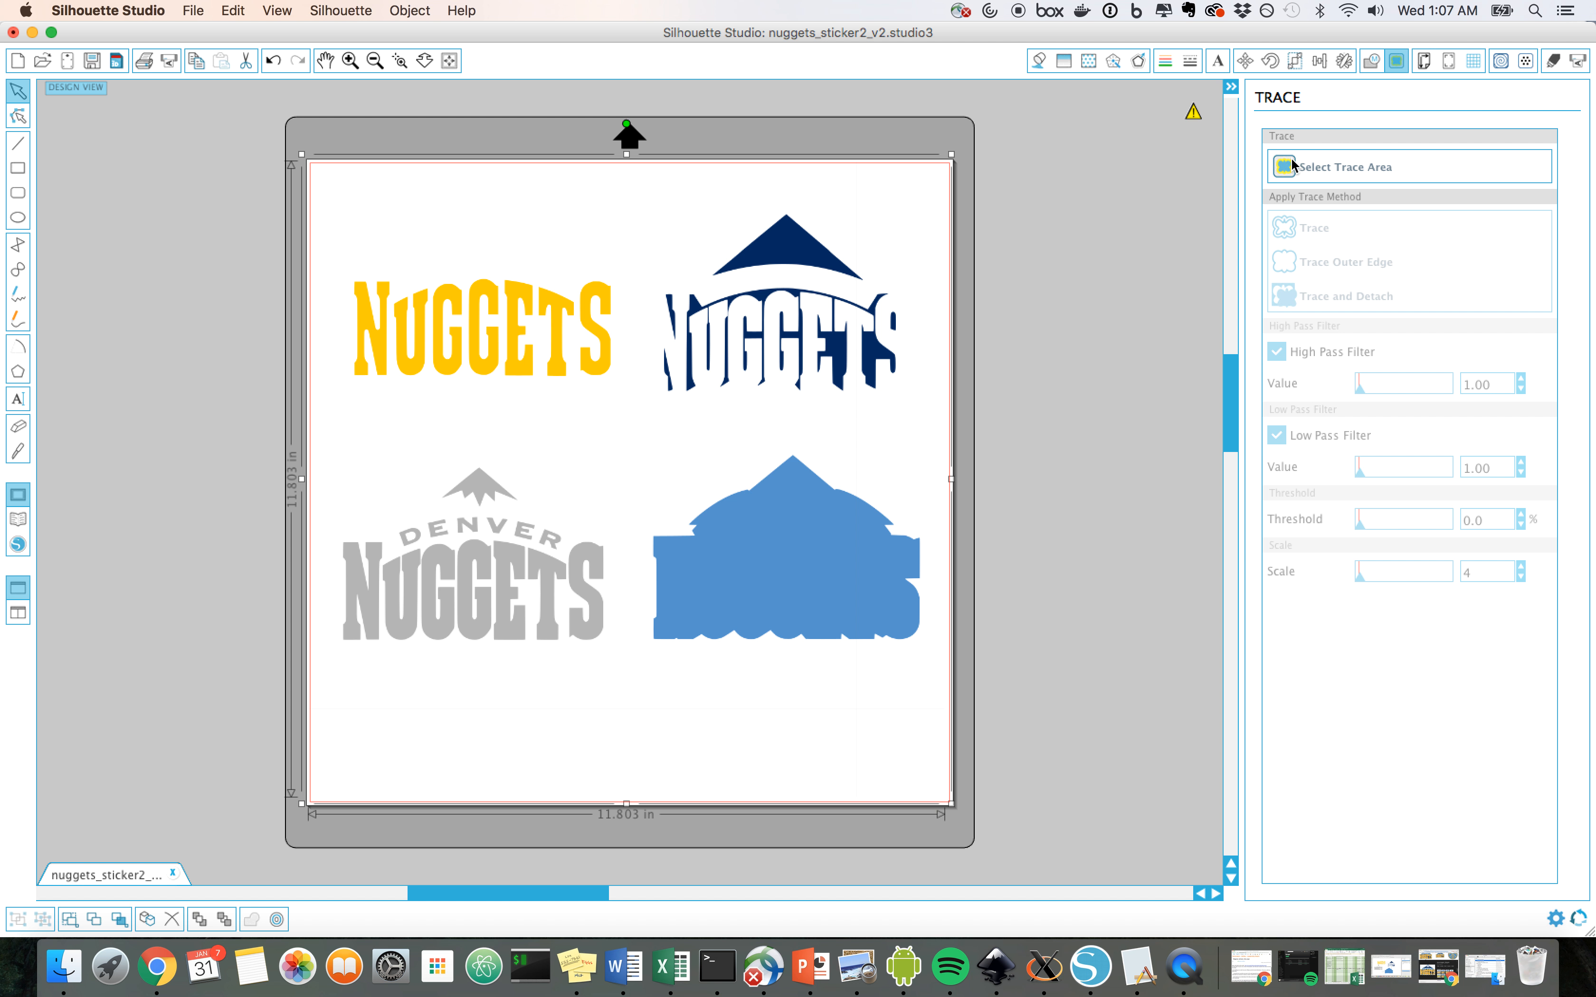
{"action": "left_click", "coordinate": [1285, 173]}
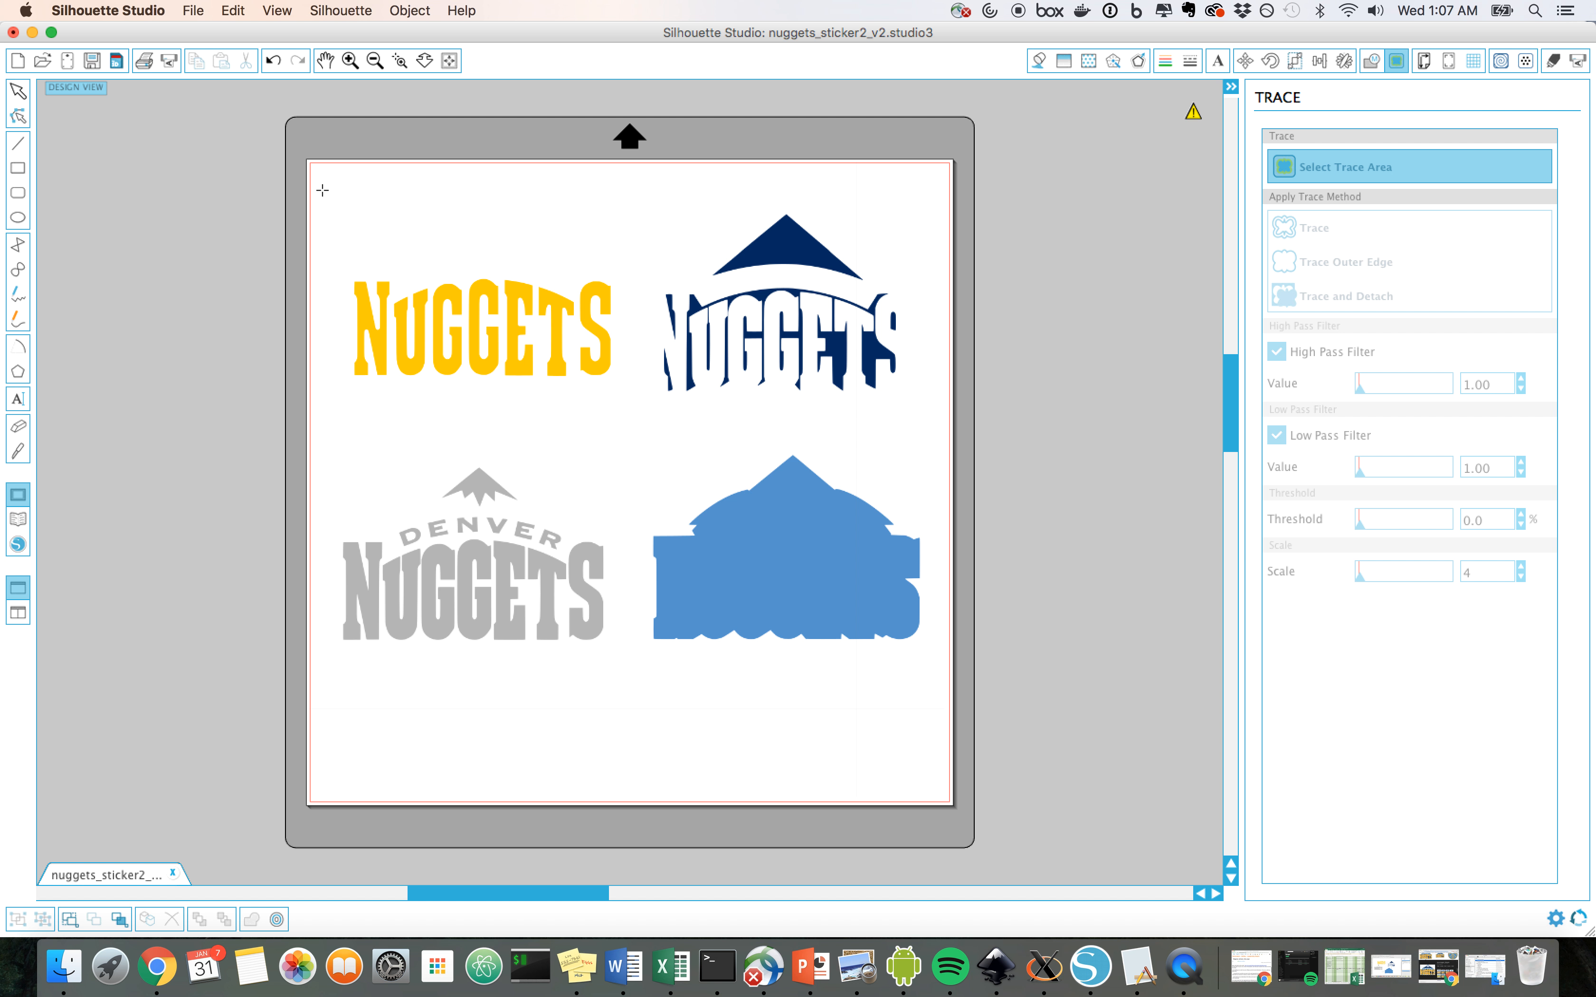
{"action": "mouse_move", "coordinate": [322, 190]}
{"action": "left_mouse_down"}
{"action": "mouse_move", "coordinate": [346, 221]}
{"action": "mouse_move", "coordinate": [603, 367]}
{"action": "mouse_move", "coordinate": [936, 677]}
{"action": "left_mouse_up"}
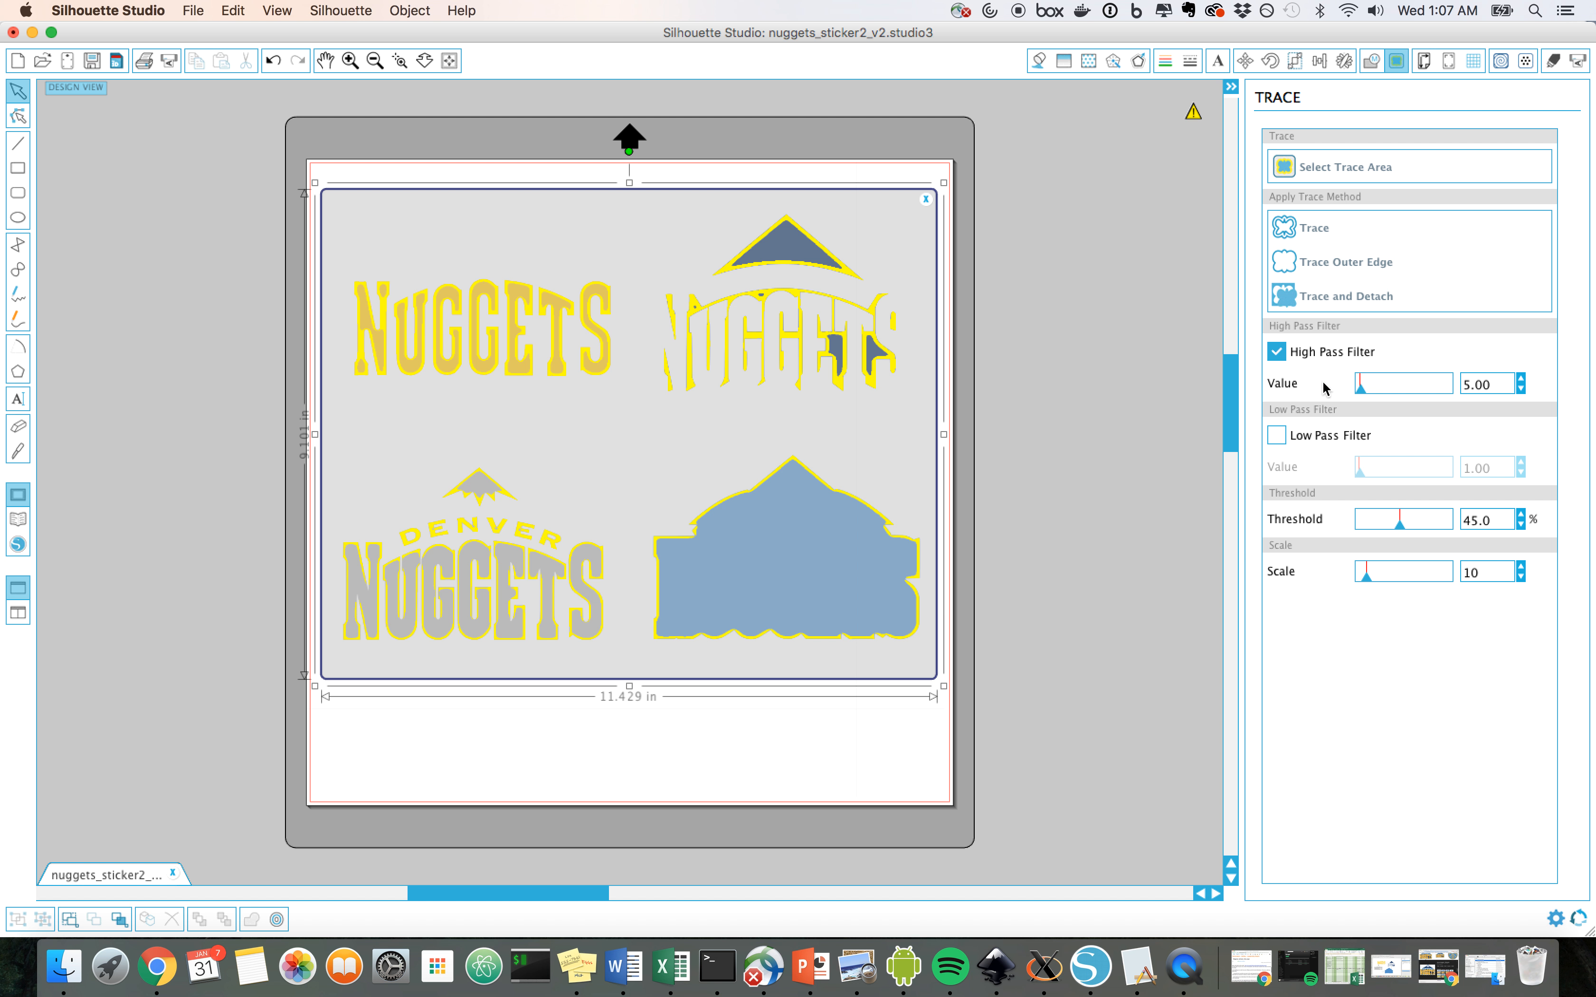
Set the trace's high pass filter to 300 and trace the four logo pieces
{"action": "left_click", "coordinate": [1276, 354]}
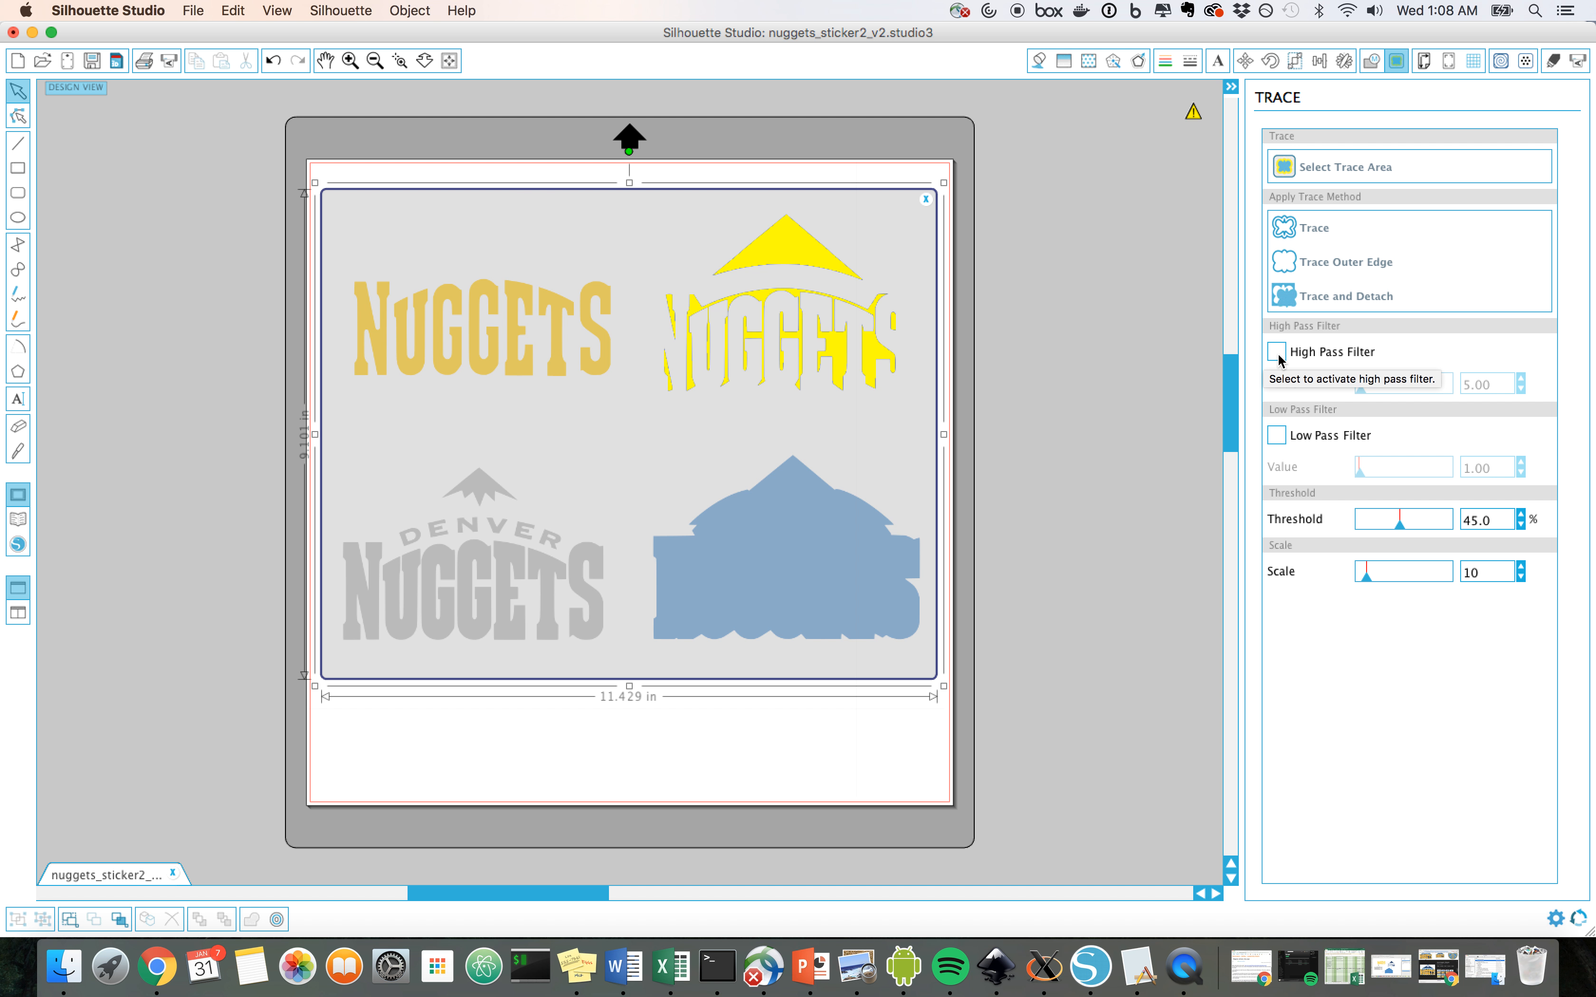
{"action": "left_click", "coordinate": [1277, 353]}
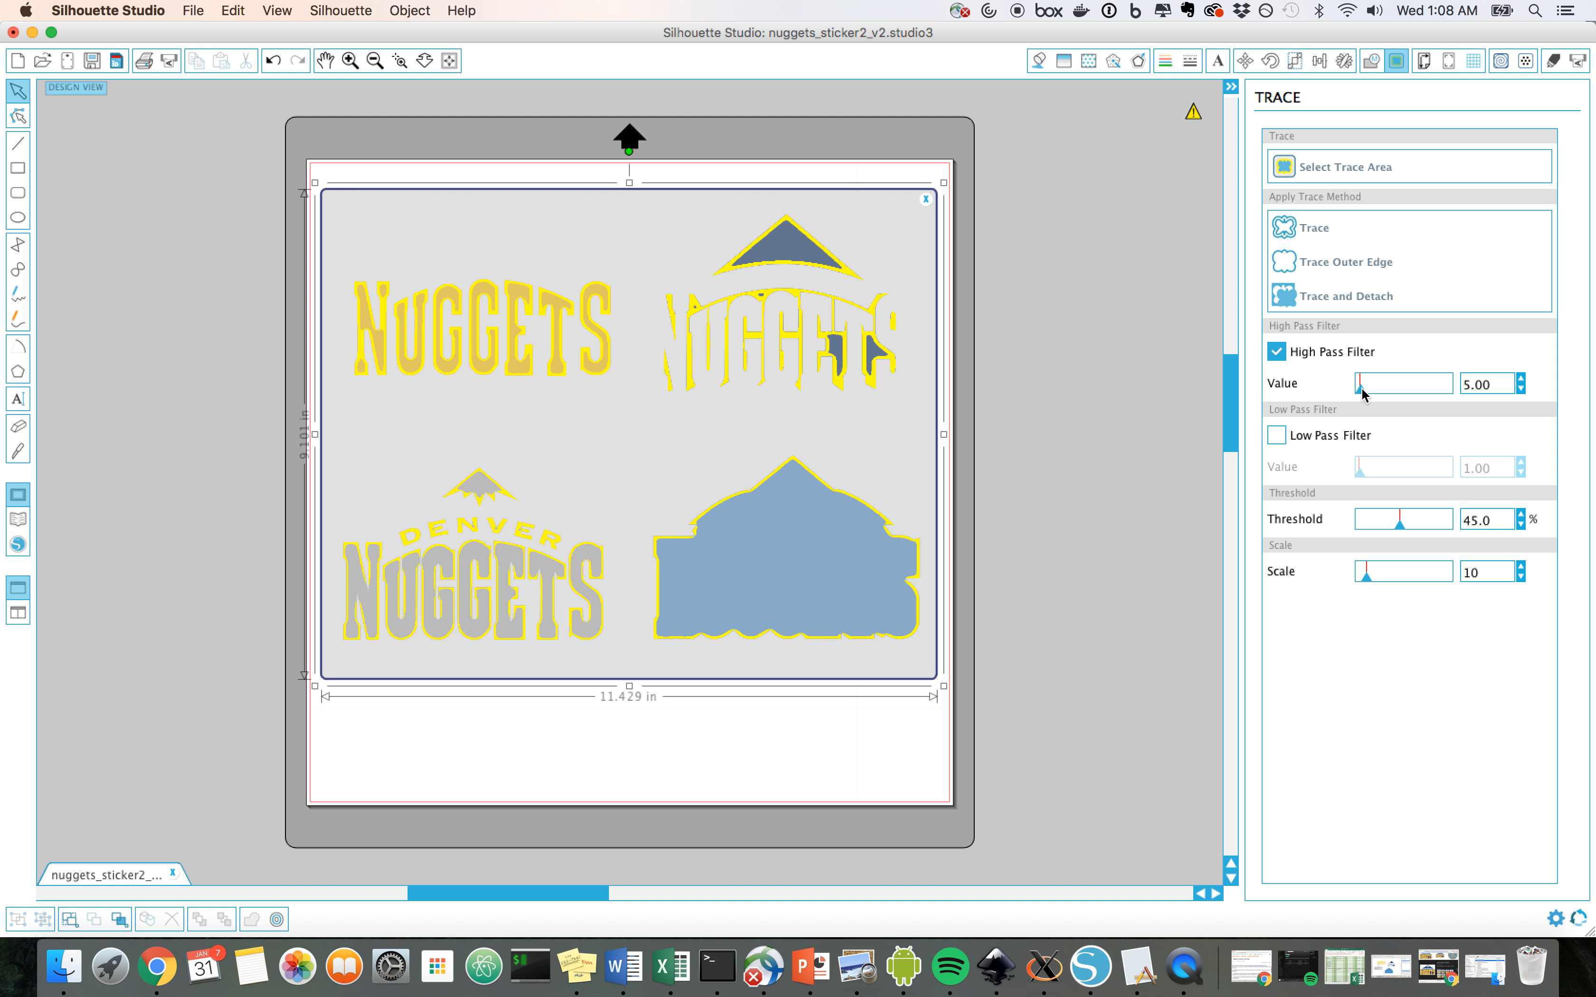
{"action": "left_click_drag", "start_coordinate": [1371, 390], "coordinate": [1466, 387]}
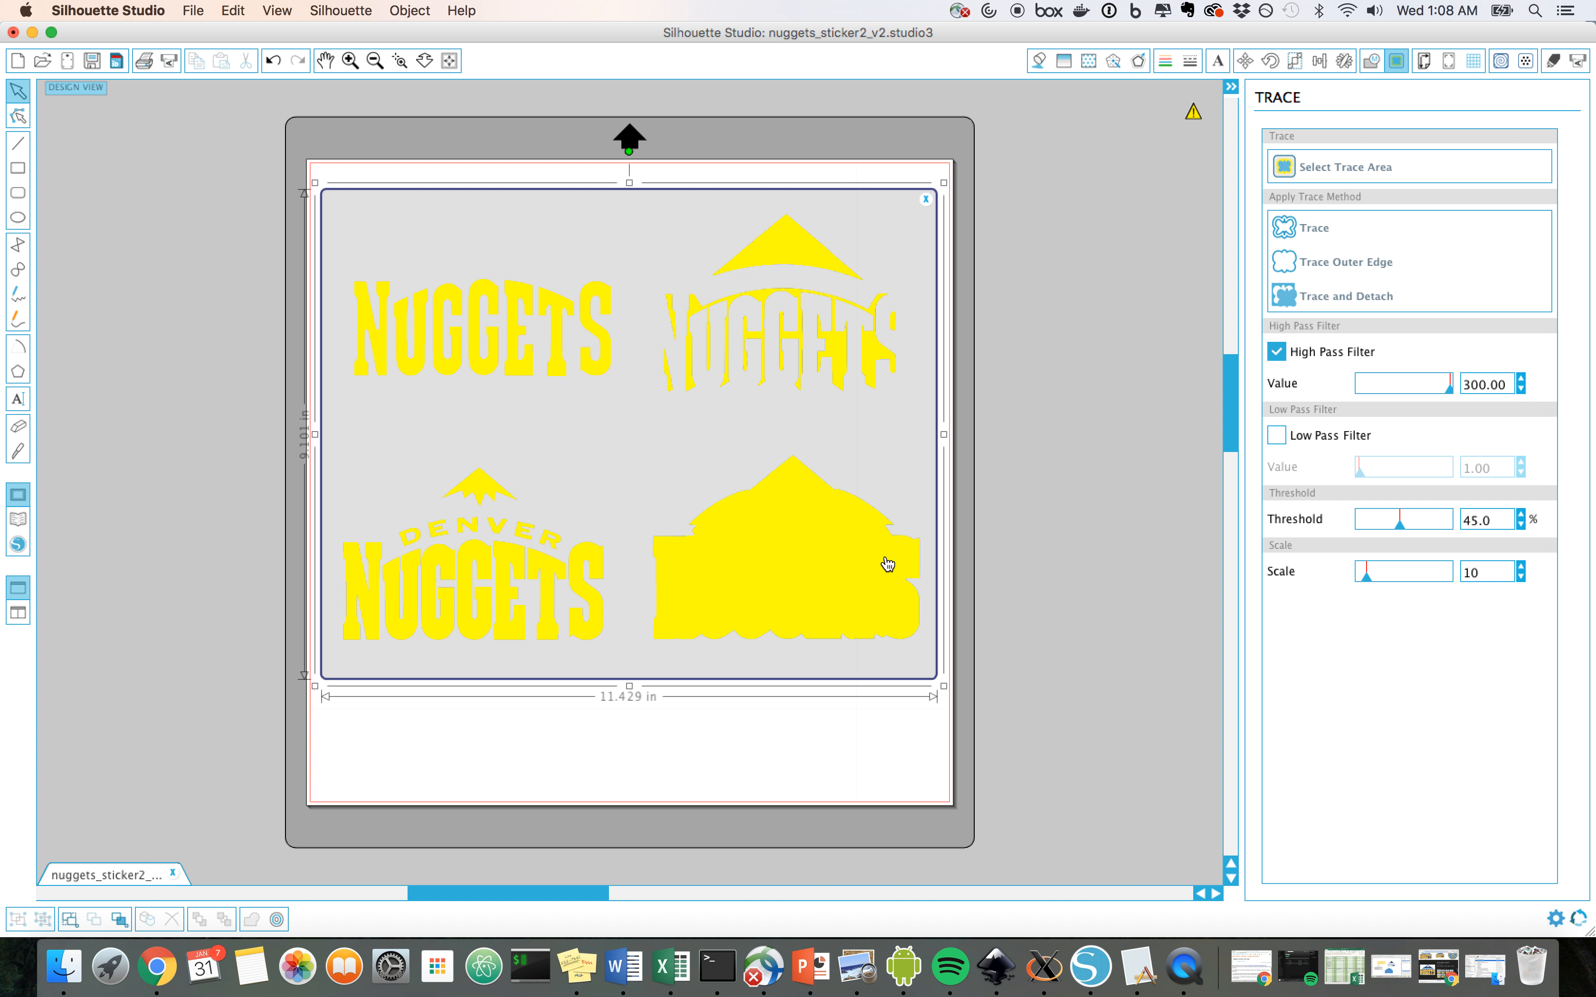
{"action": "left_click", "coordinate": [1299, 227]}
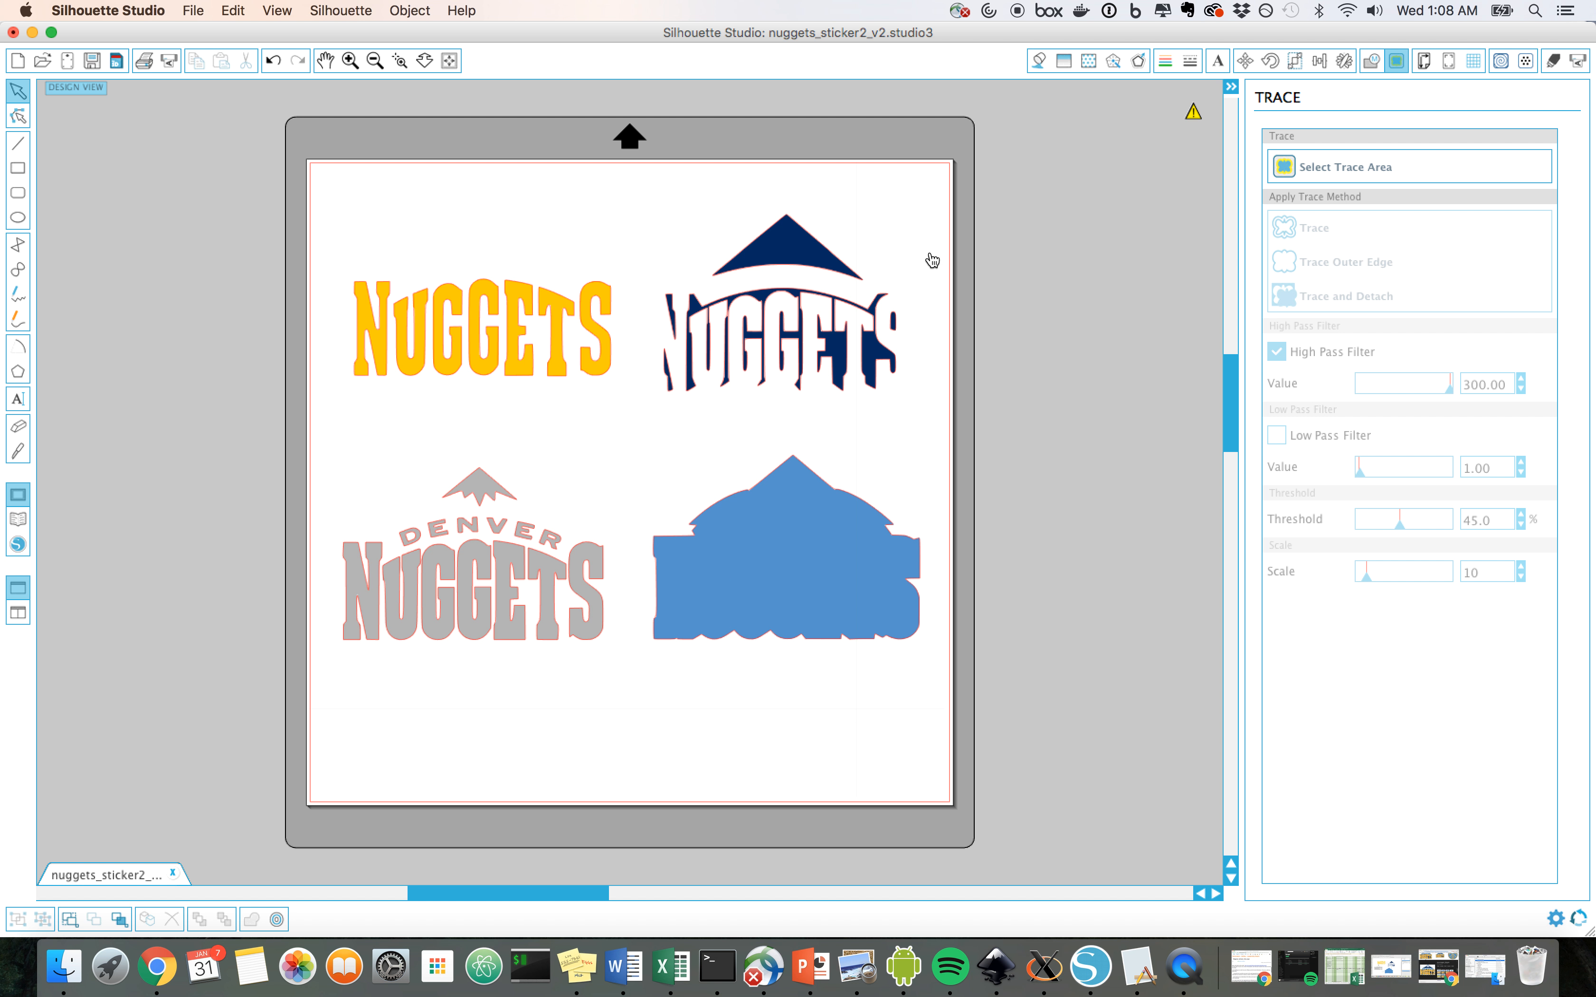
Move the original image off the traced outlines, delete it, and reposition the outlines on the page
{"action": "left_click", "coordinate": [351, 61]}
{"action": "left_click", "coordinate": [351, 61]}
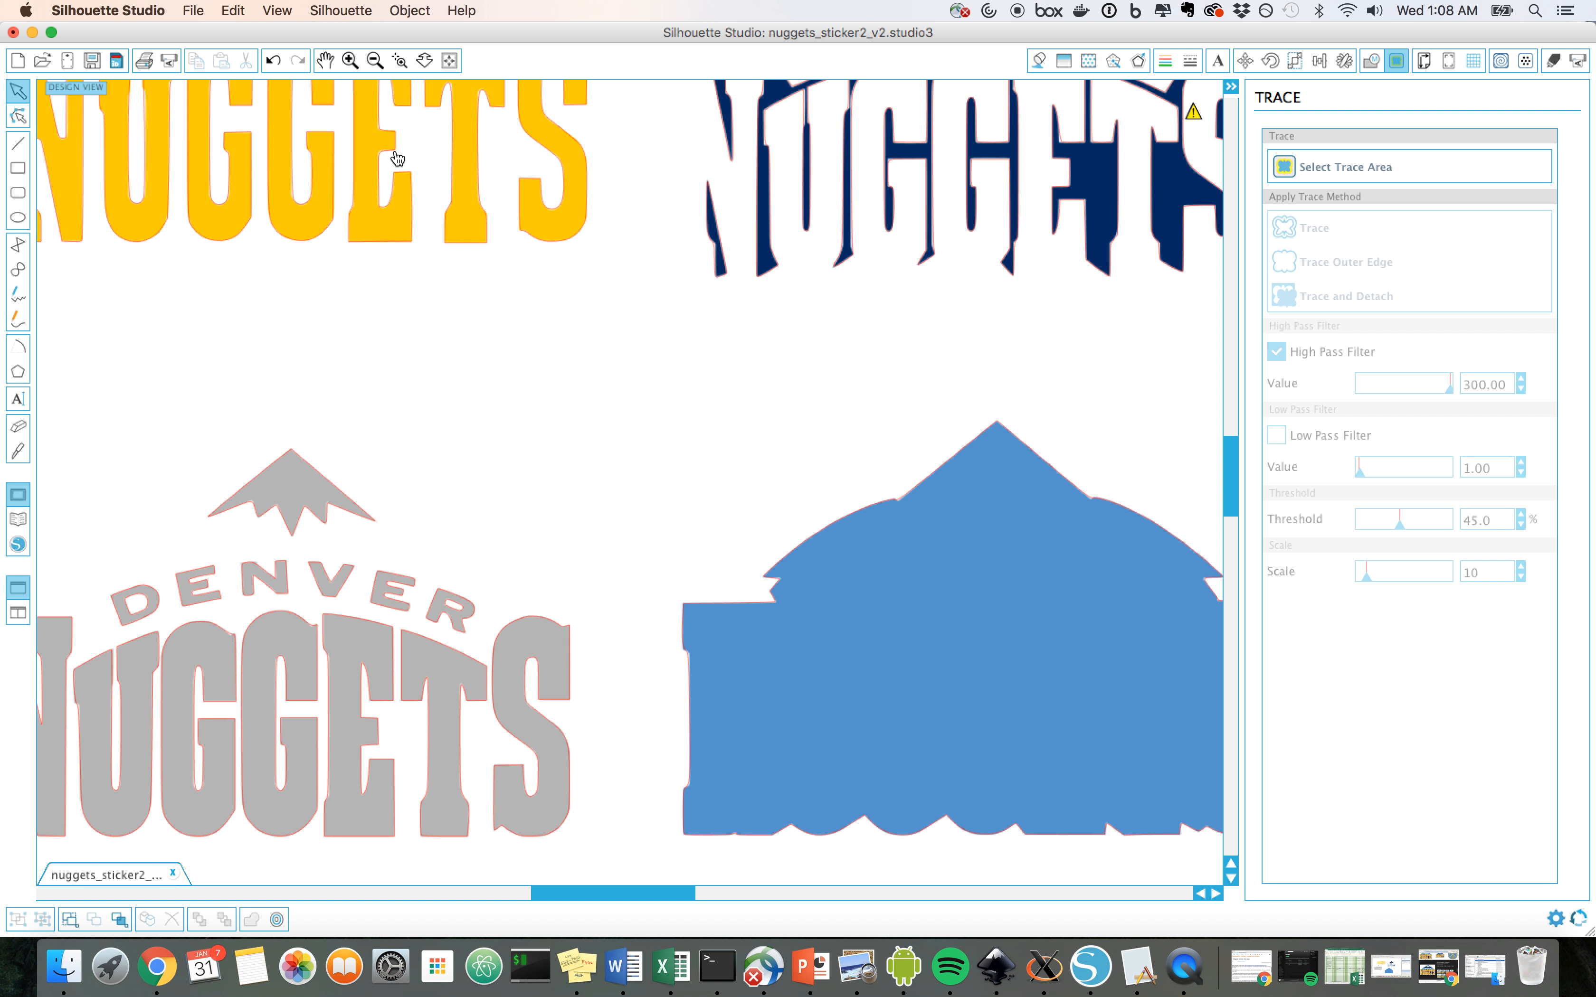
{"action": "left_click", "coordinate": [375, 60]}
{"action": "left_click", "coordinate": [375, 60]}
{"action": "left_click", "coordinate": [375, 60]}
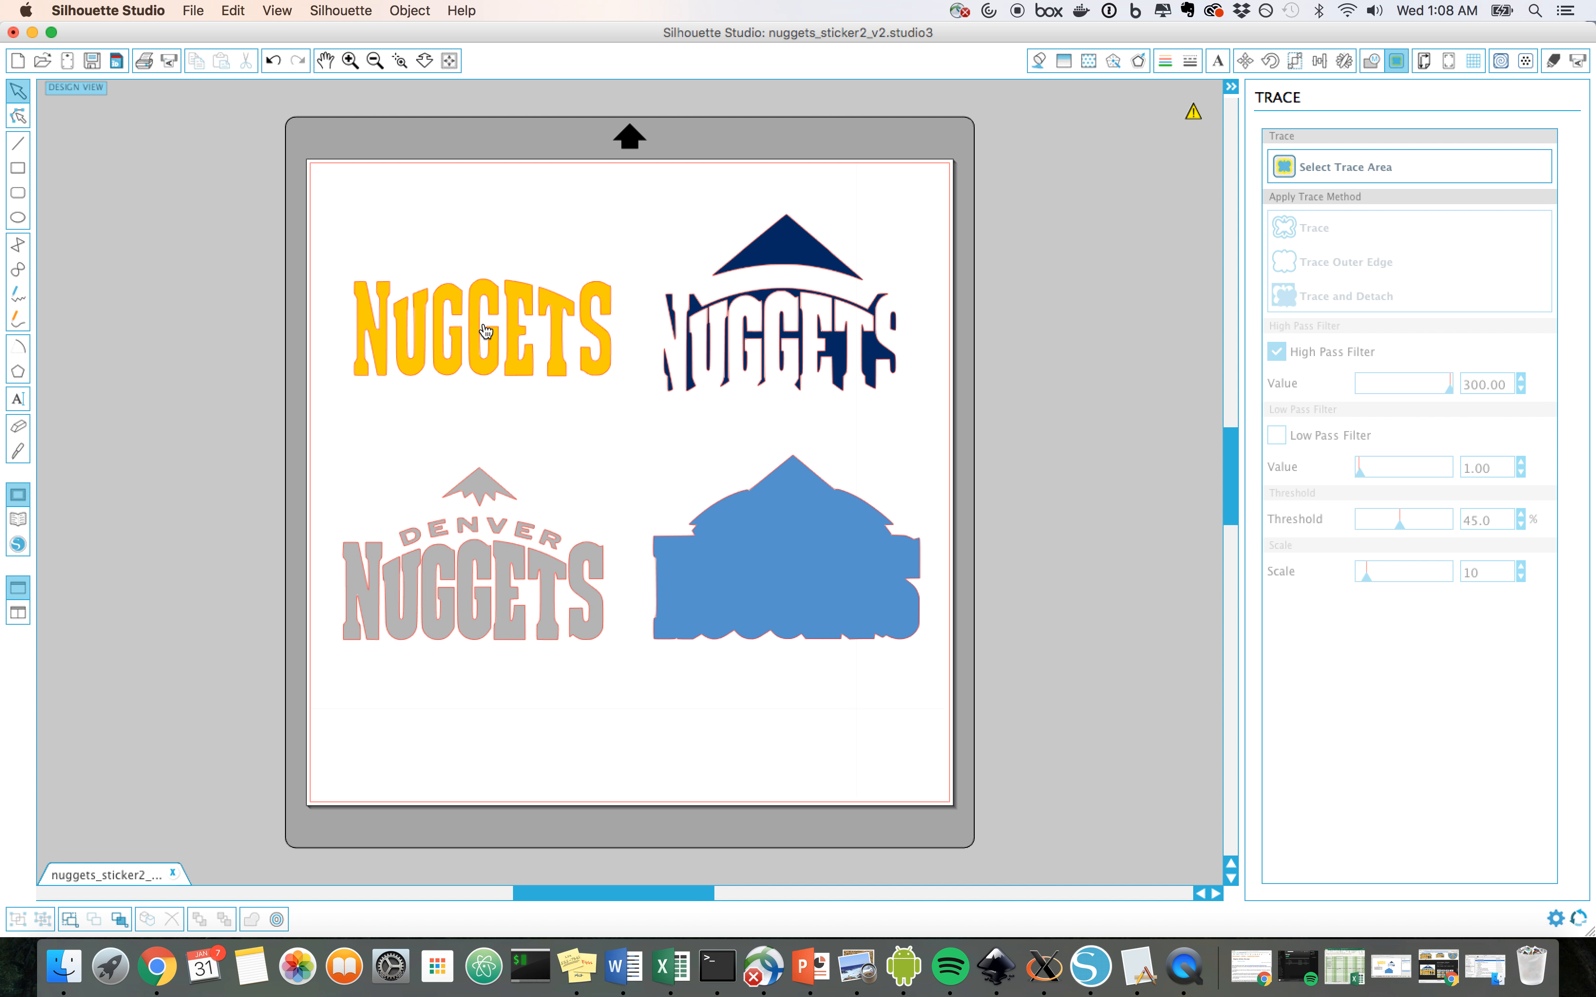
{"action": "mouse_move", "coordinate": [520, 344]}
{"action": "left_mouse_down"}
{"action": "mouse_move", "coordinate": [507, 354]}
{"action": "mouse_move", "coordinate": [535, 298]}
{"action": "mouse_move", "coordinate": [721, 307]}
{"action": "left_mouse_up"}
{"action": "left_click", "coordinate": [996, 256]}
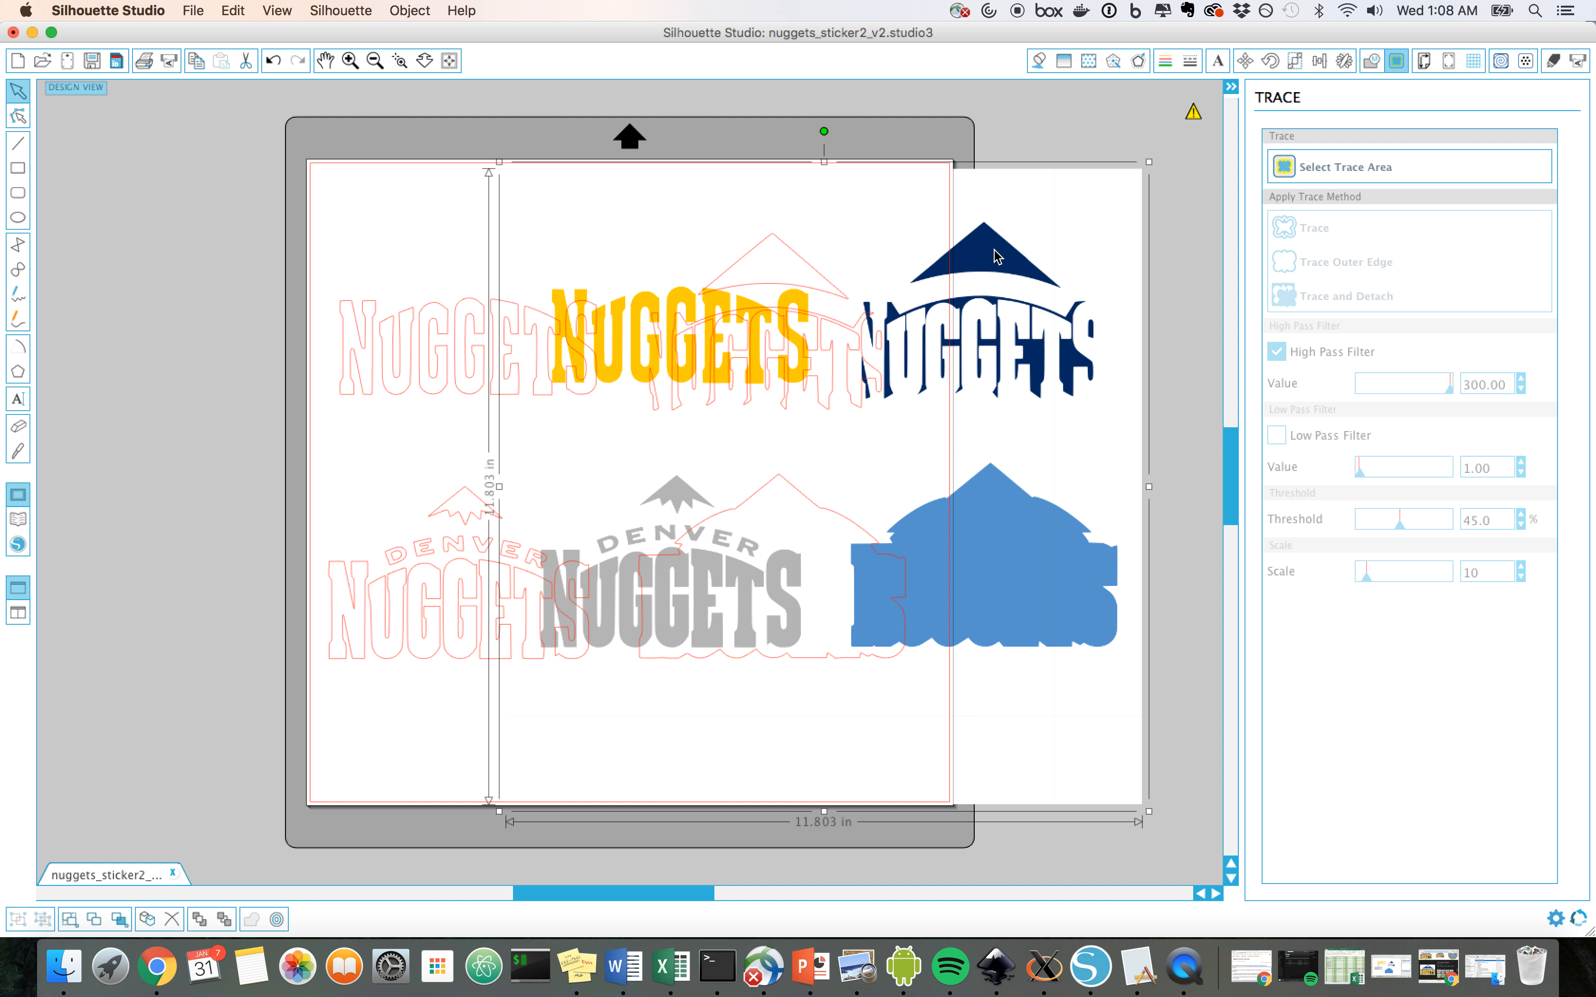
{"action": "key", "text": "Delete"}
{"action": "left_click_drag", "start_coordinate": [546, 355], "coordinate": [554, 354]}
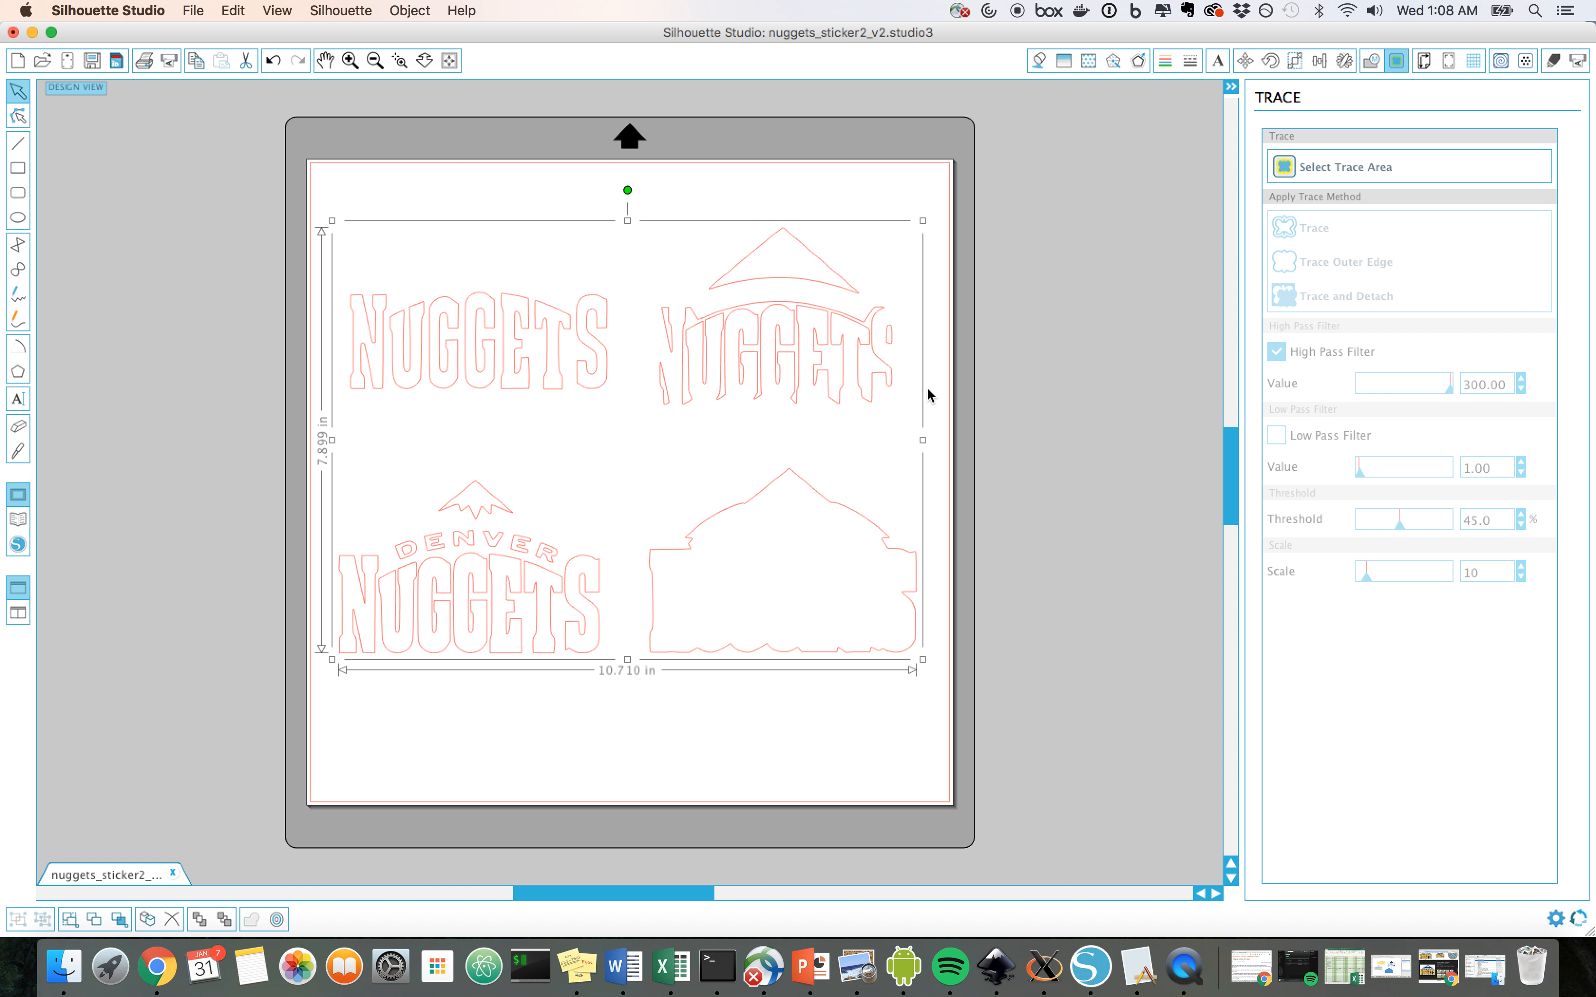
{"action": "left_click", "coordinate": [1004, 387]}
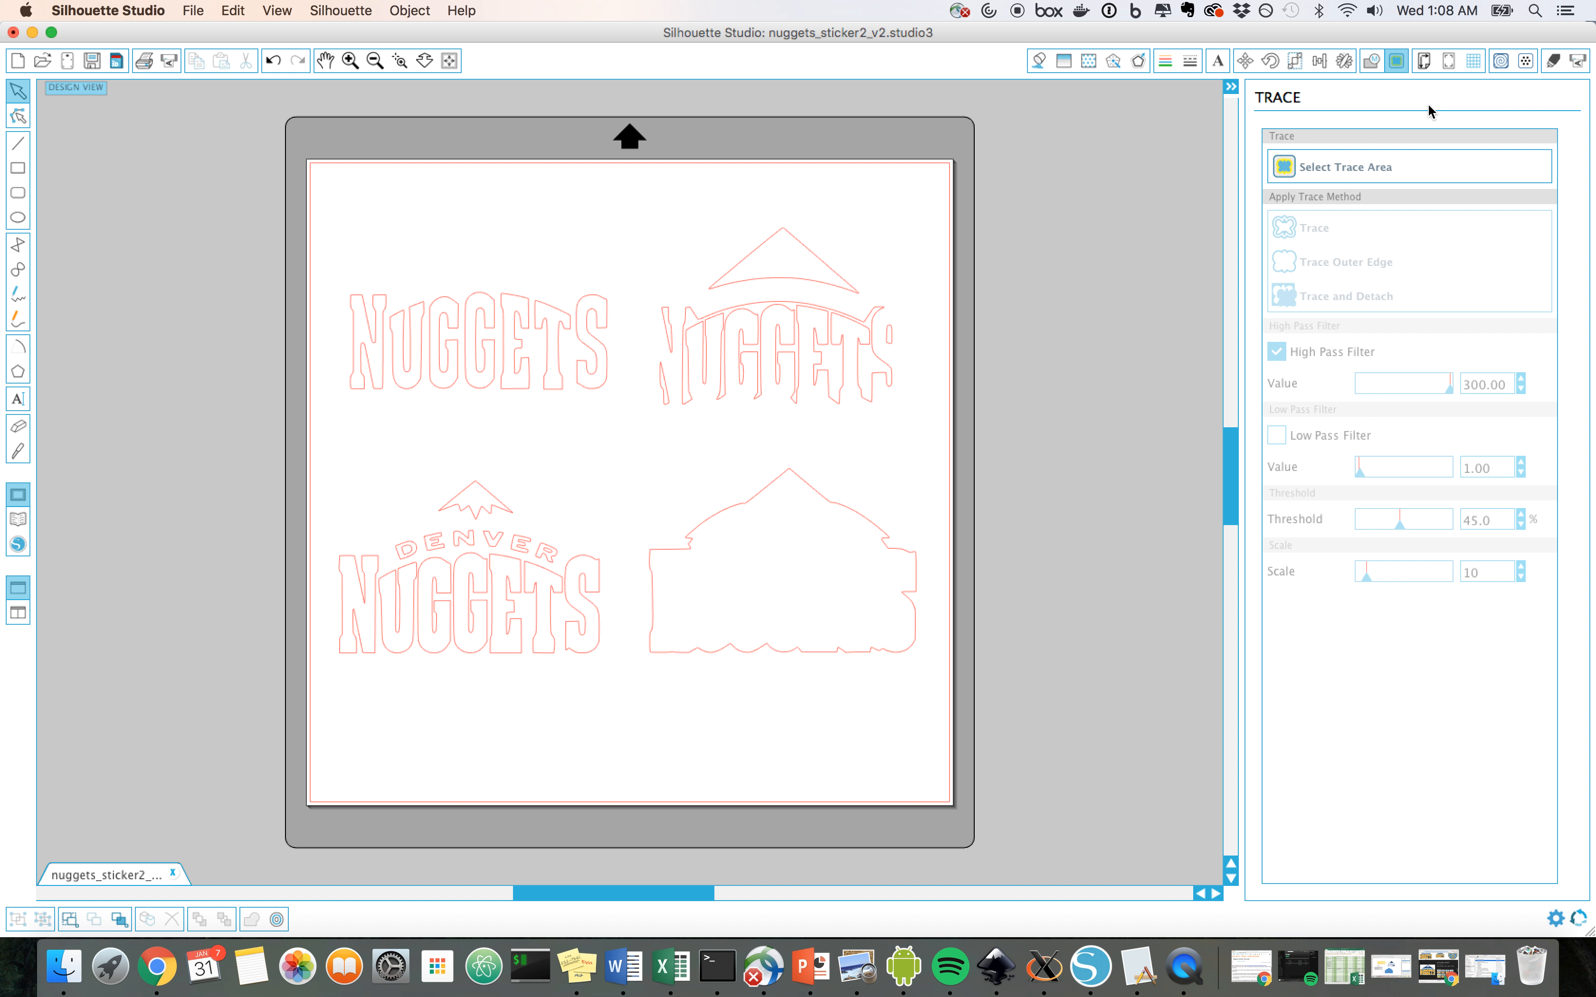
Review the cutting mat choices and preview the page view rotated 90° before restoring it to 0°
{"action": "left_click", "coordinate": [1548, 64]}
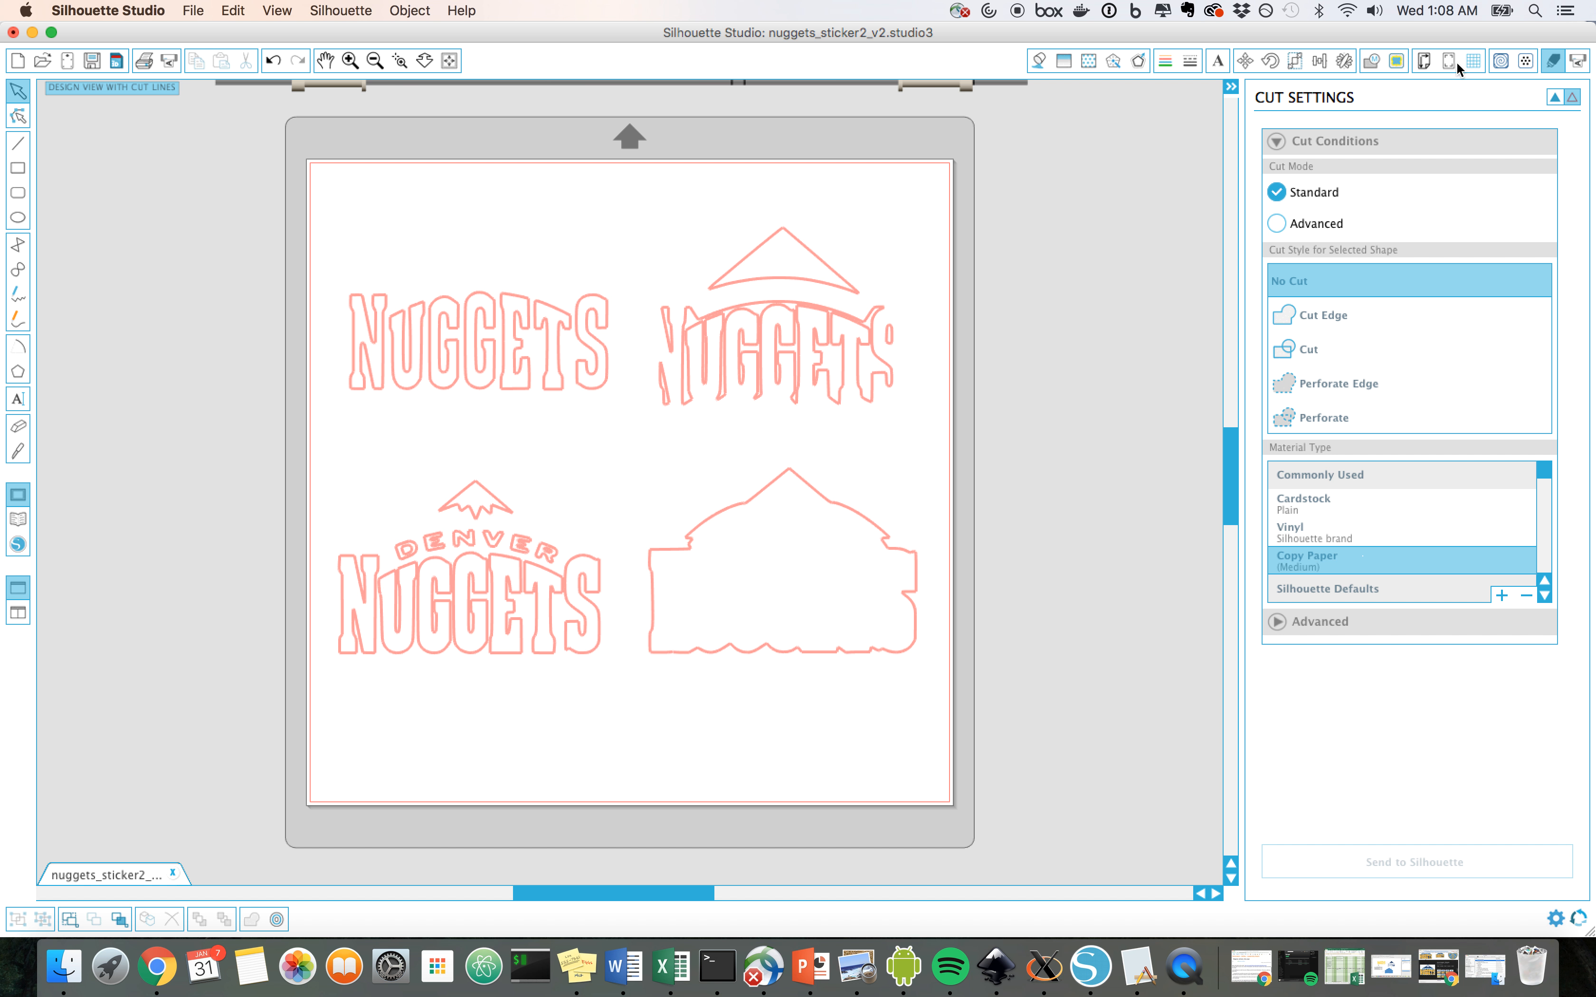
{"action": "left_click", "coordinate": [1425, 63]}
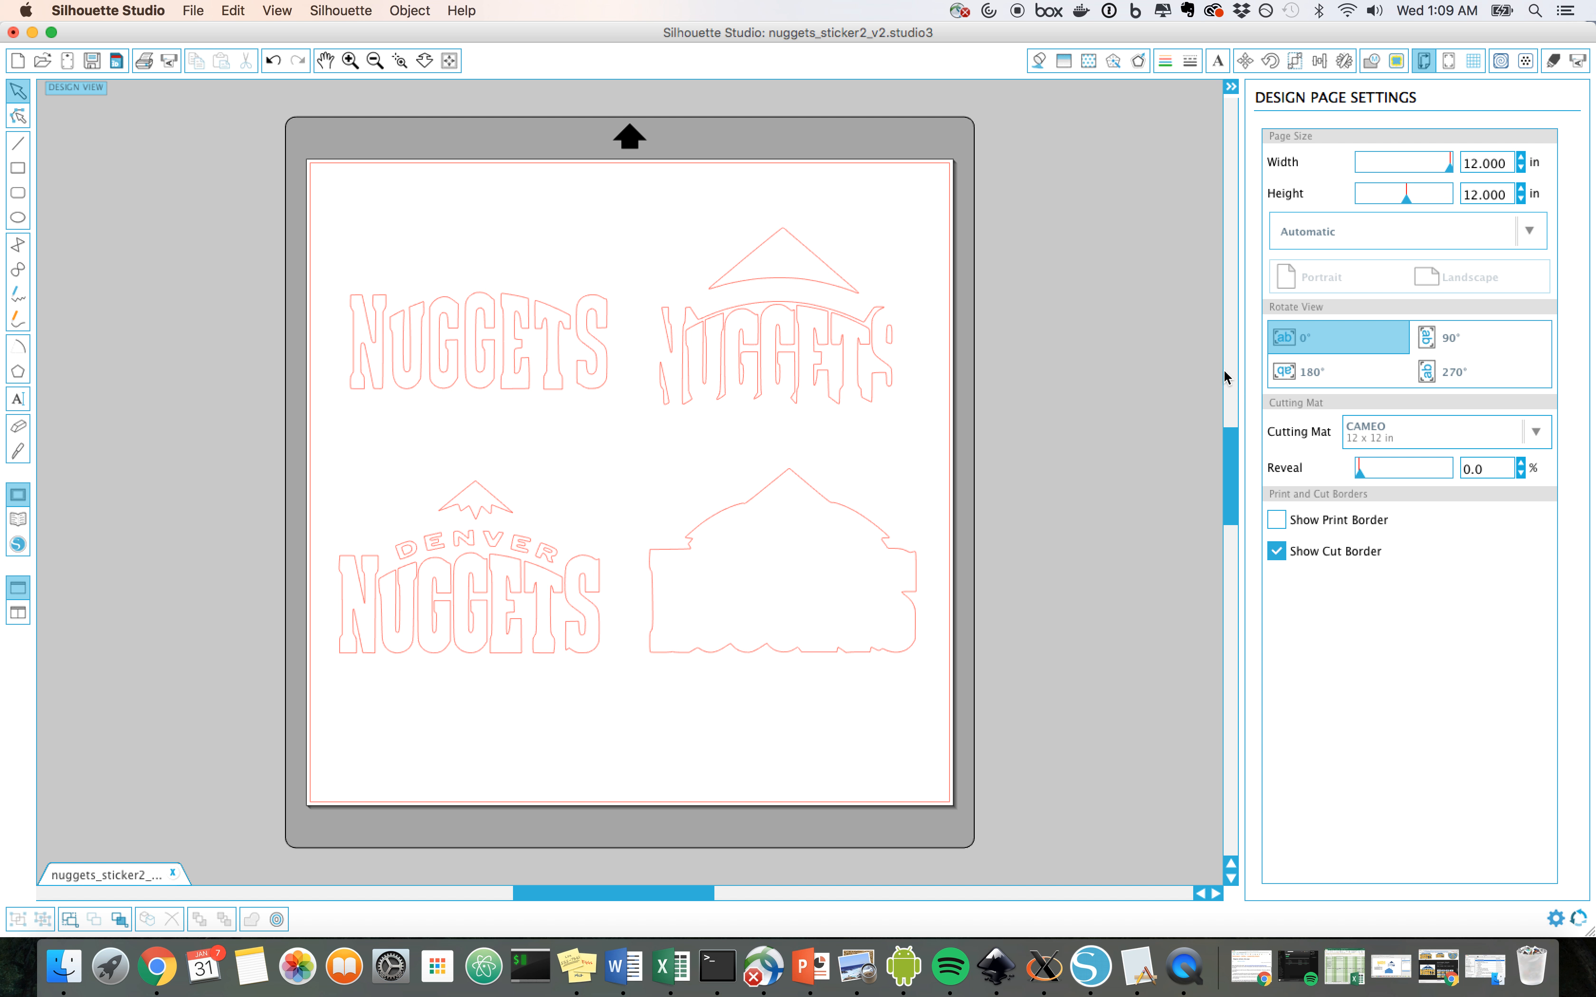
{"action": "left_click", "coordinate": [1537, 433]}
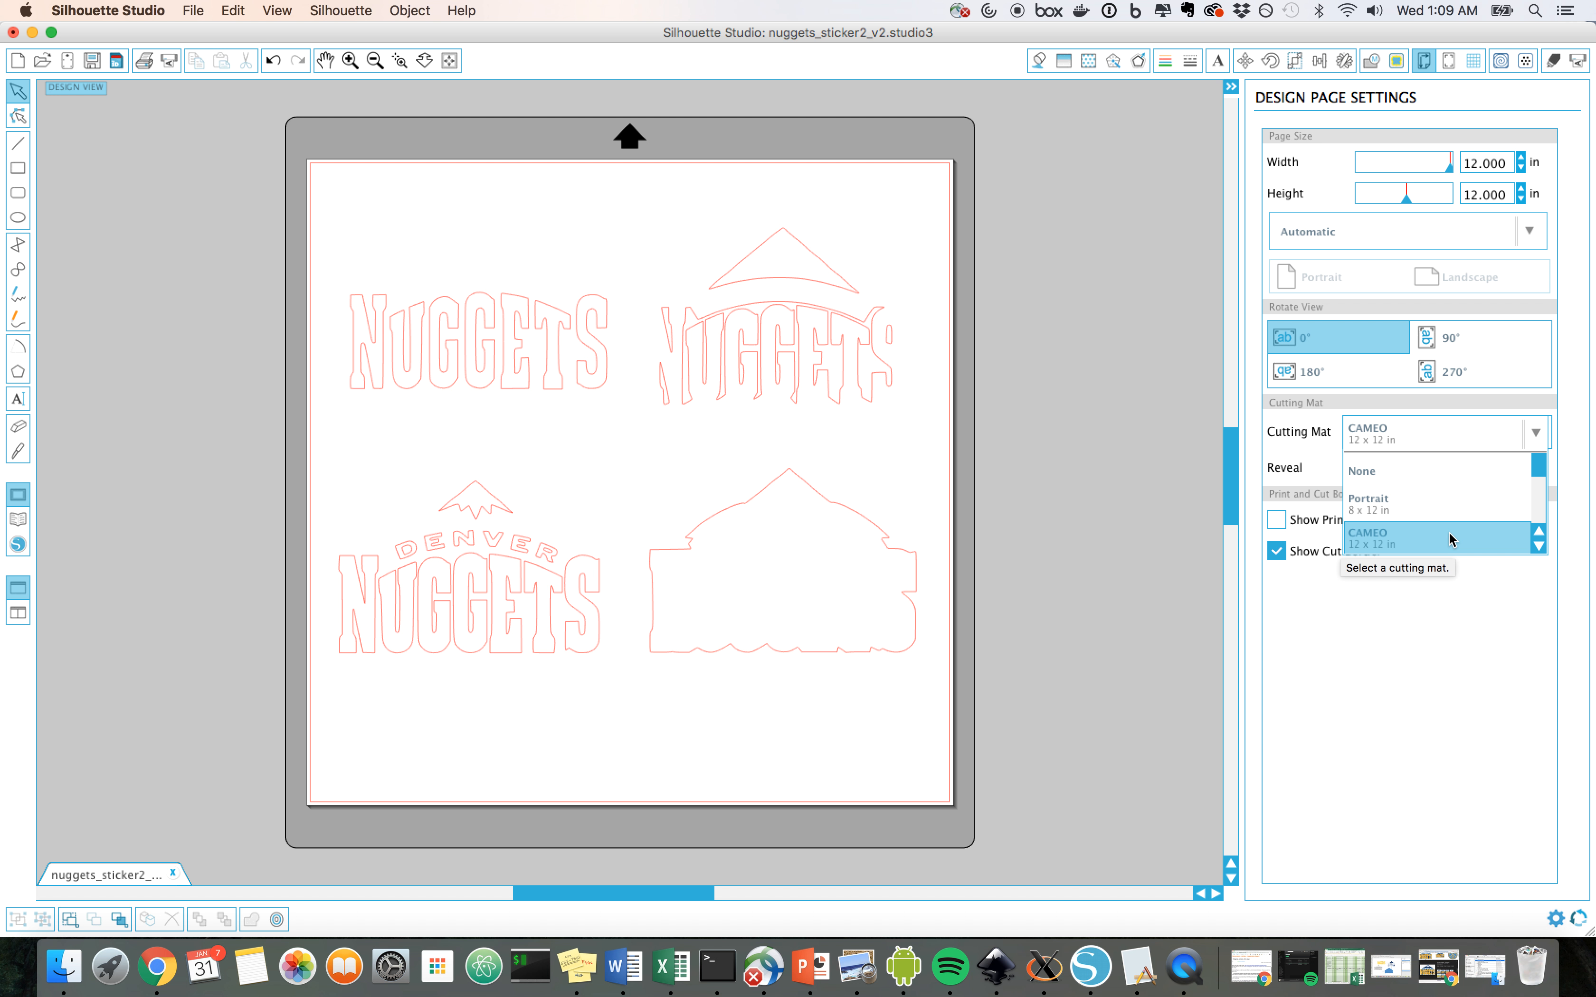
{"action": "left_click", "coordinate": [1154, 581]}
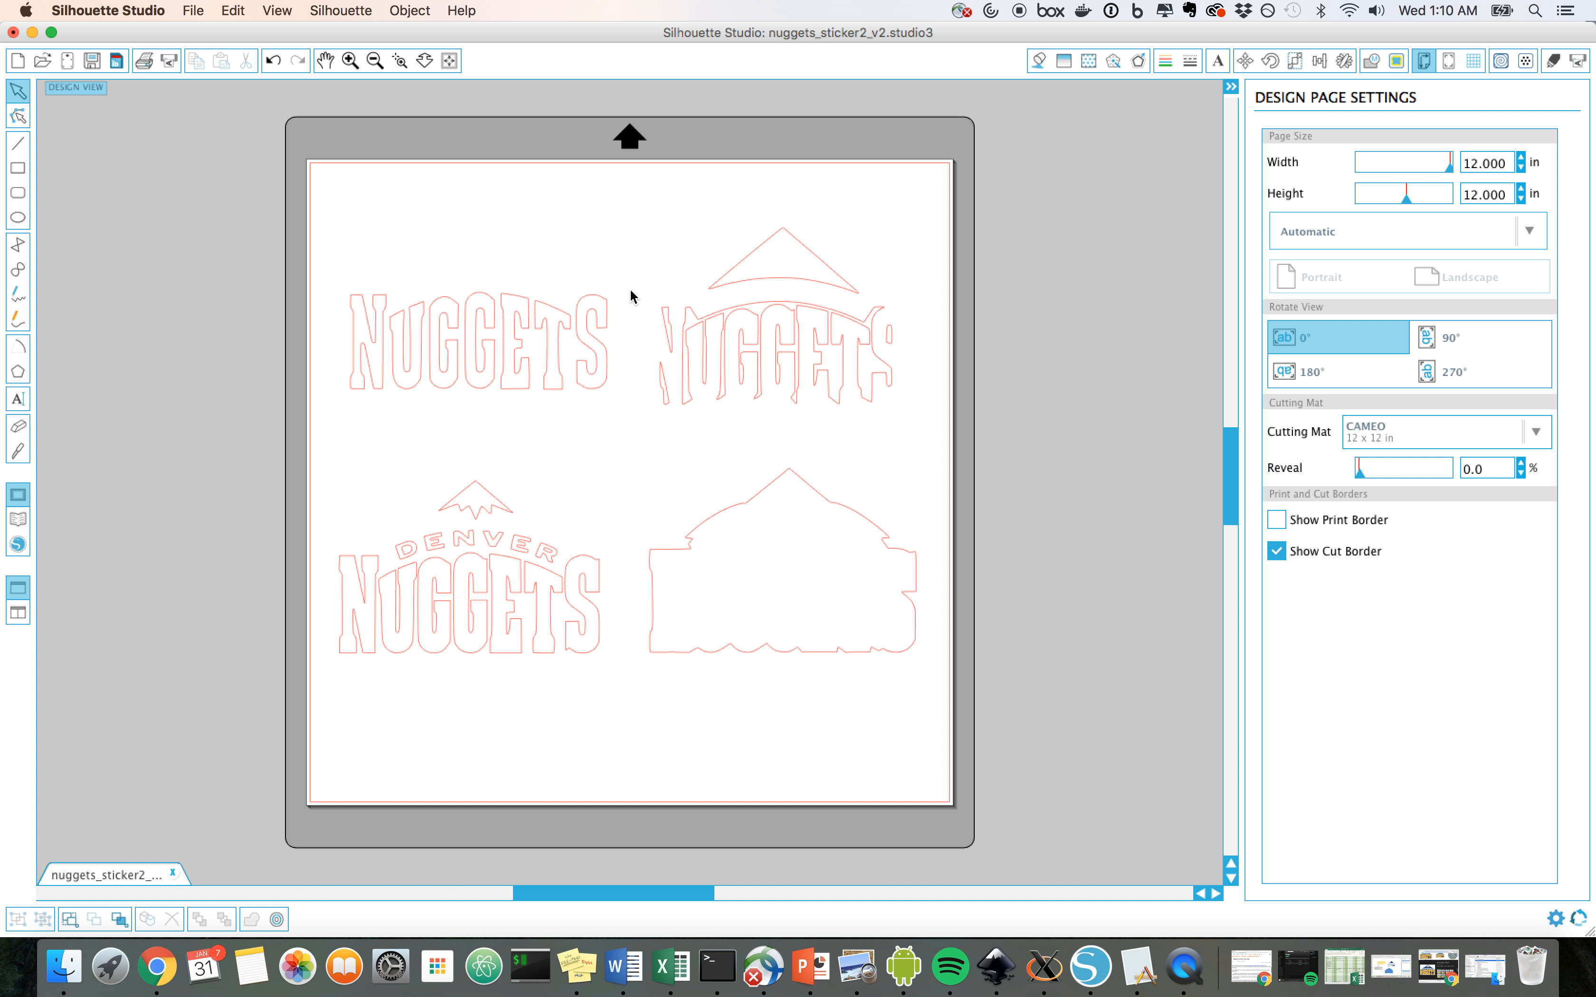
{"action": "left_click", "coordinate": [1435, 348]}
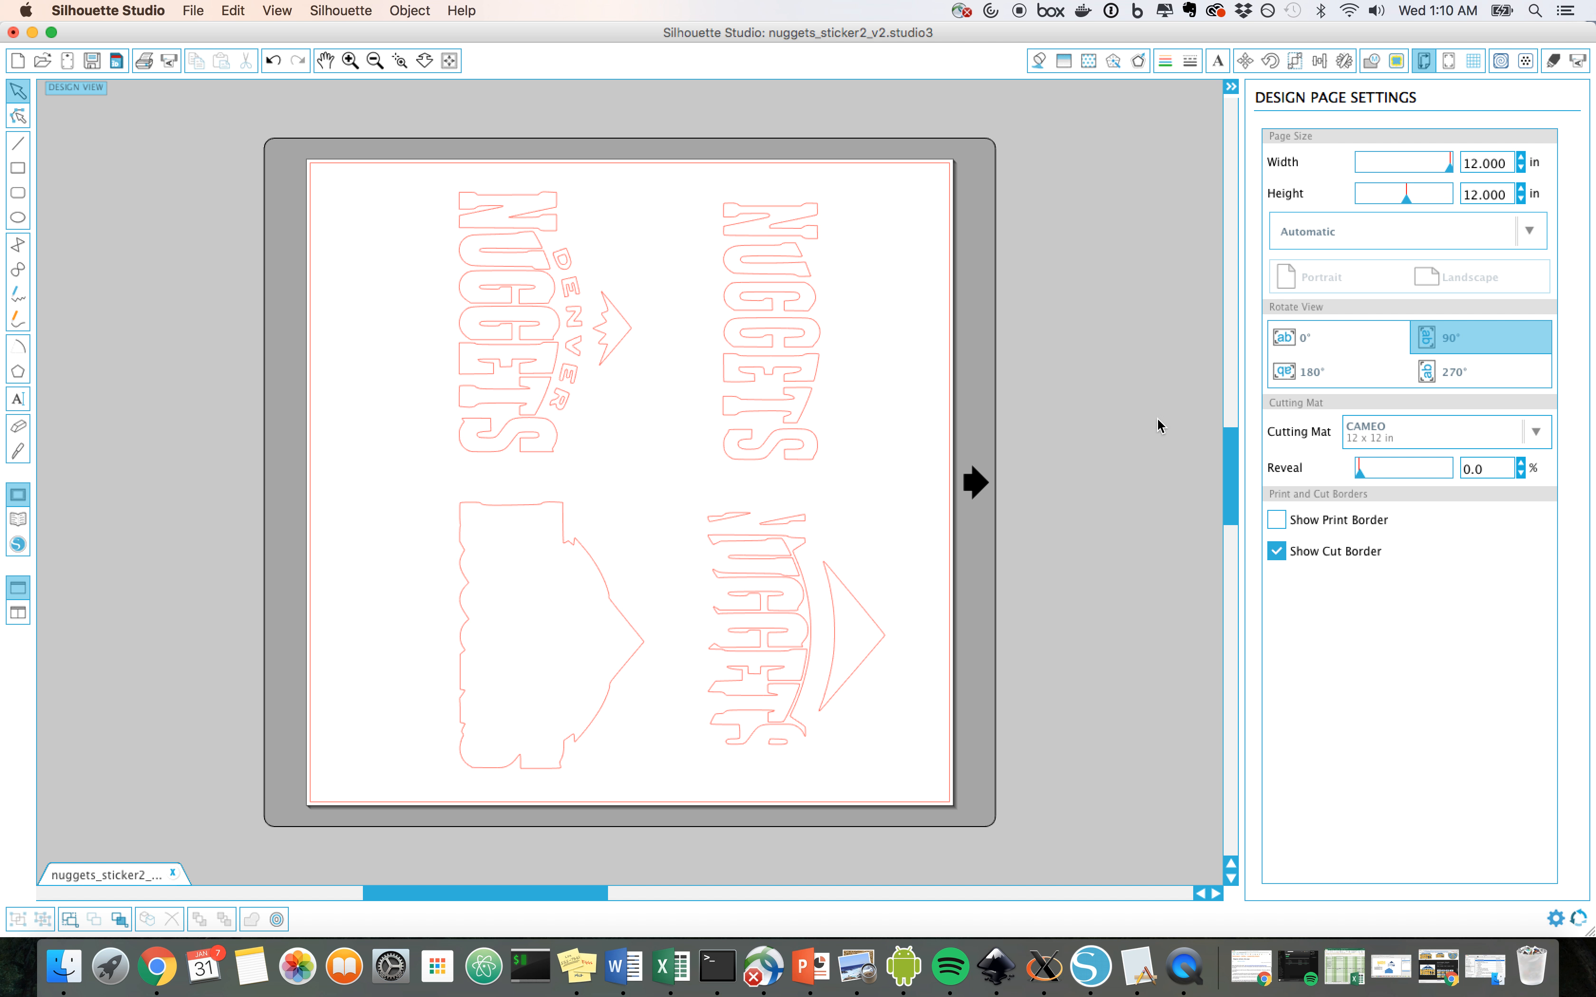
{"action": "left_click", "coordinate": [1314, 343]}
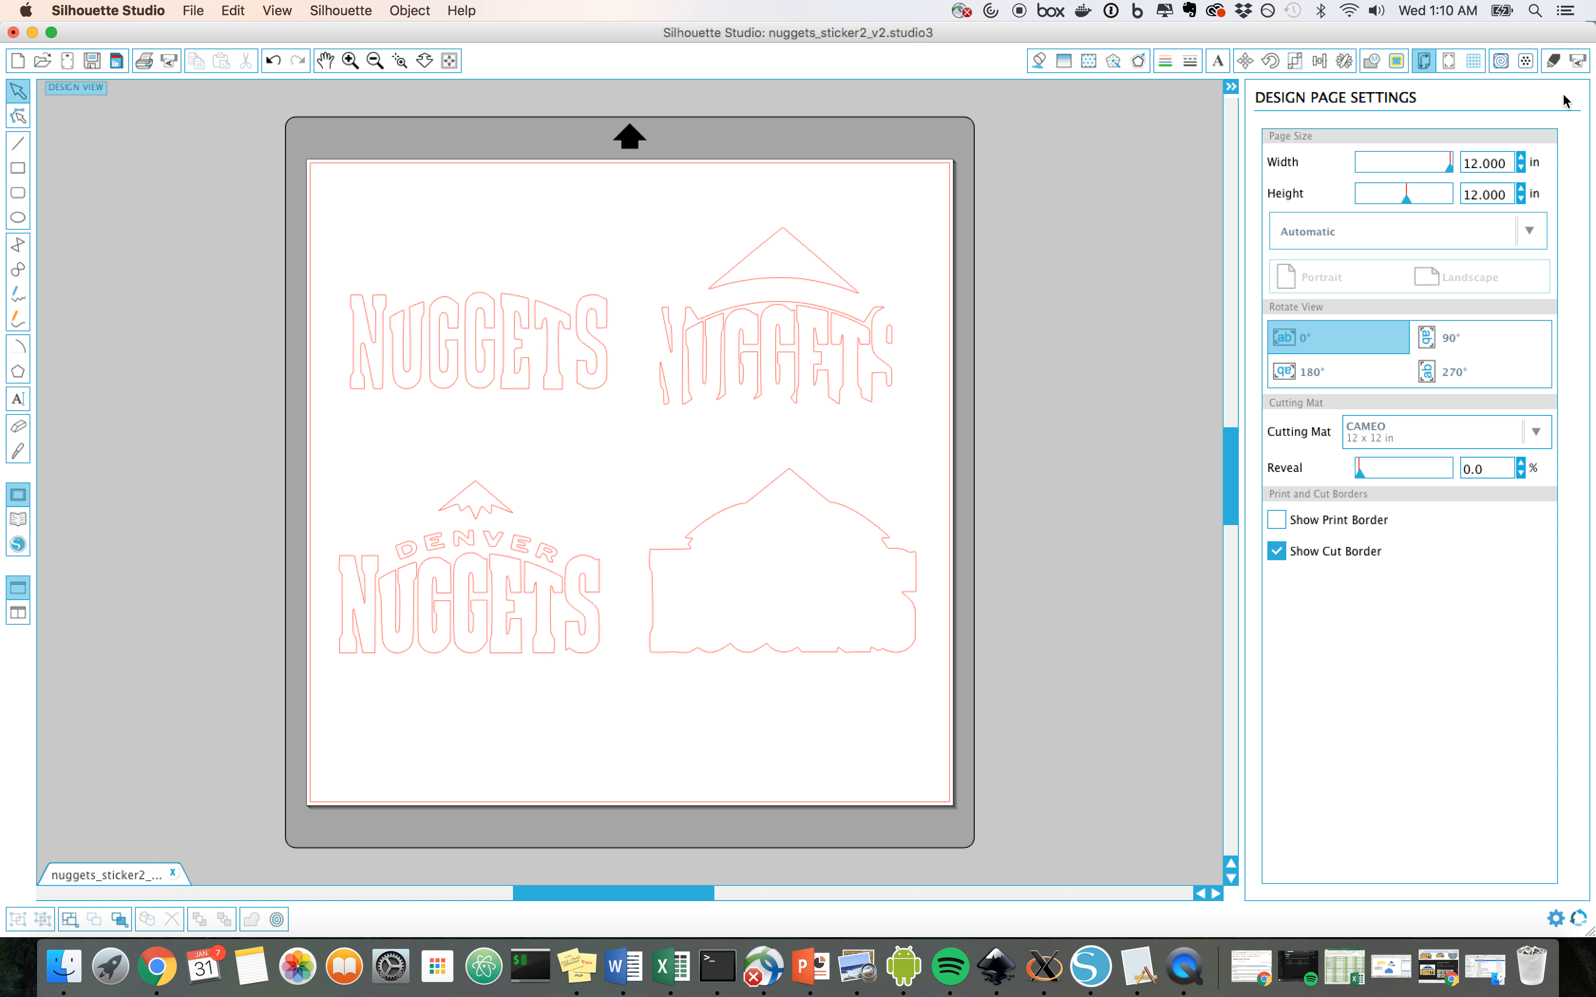
Choose Silhouette brand Vinyl as the material type in the cut settings
{"action": "left_click", "coordinate": [1552, 61]}
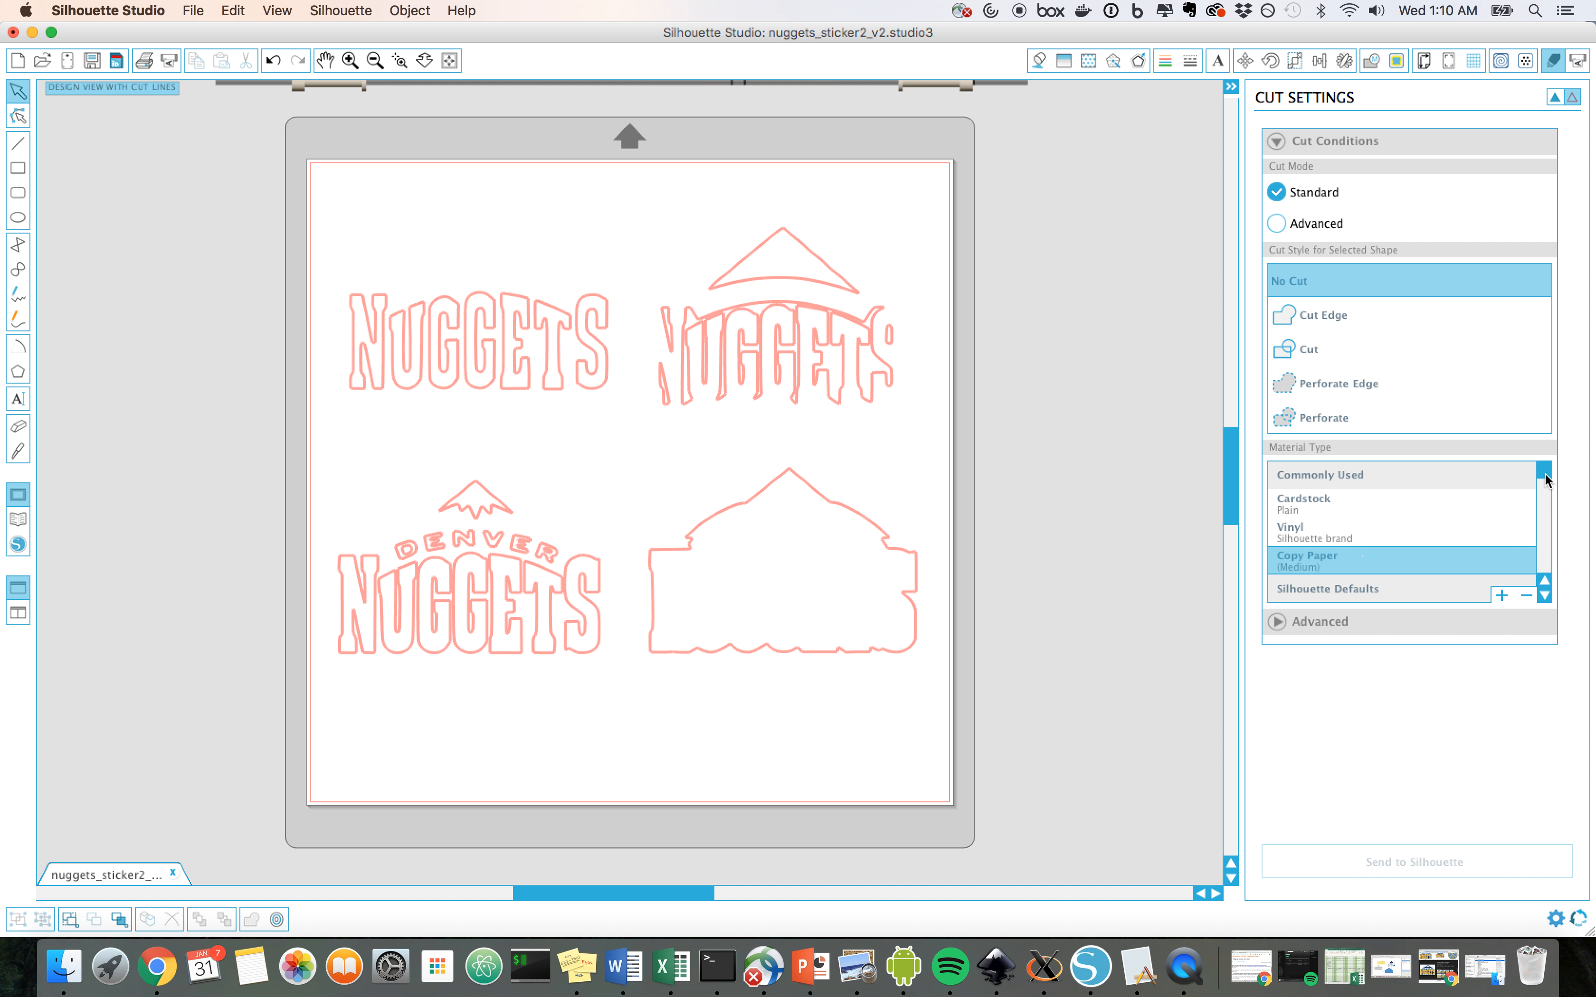
{"action": "scroll", "coordinate": [1545, 473], "scroll_direction": "down", "scroll_amount": 2}
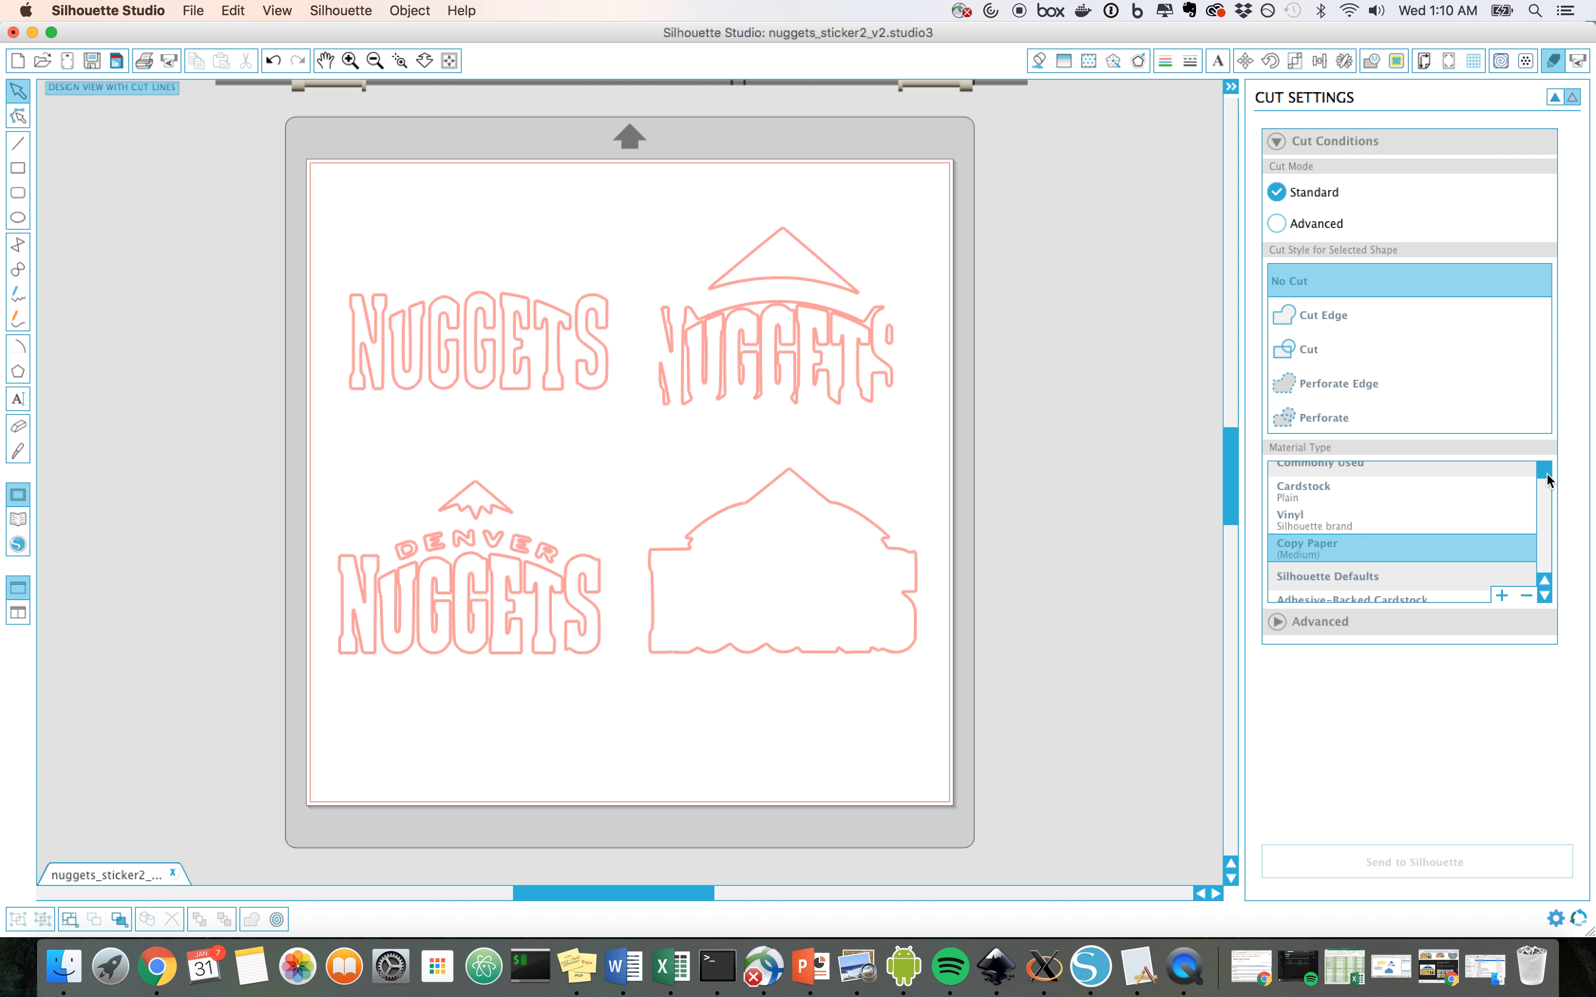
{"action": "left_click", "coordinate": [1402, 519]}
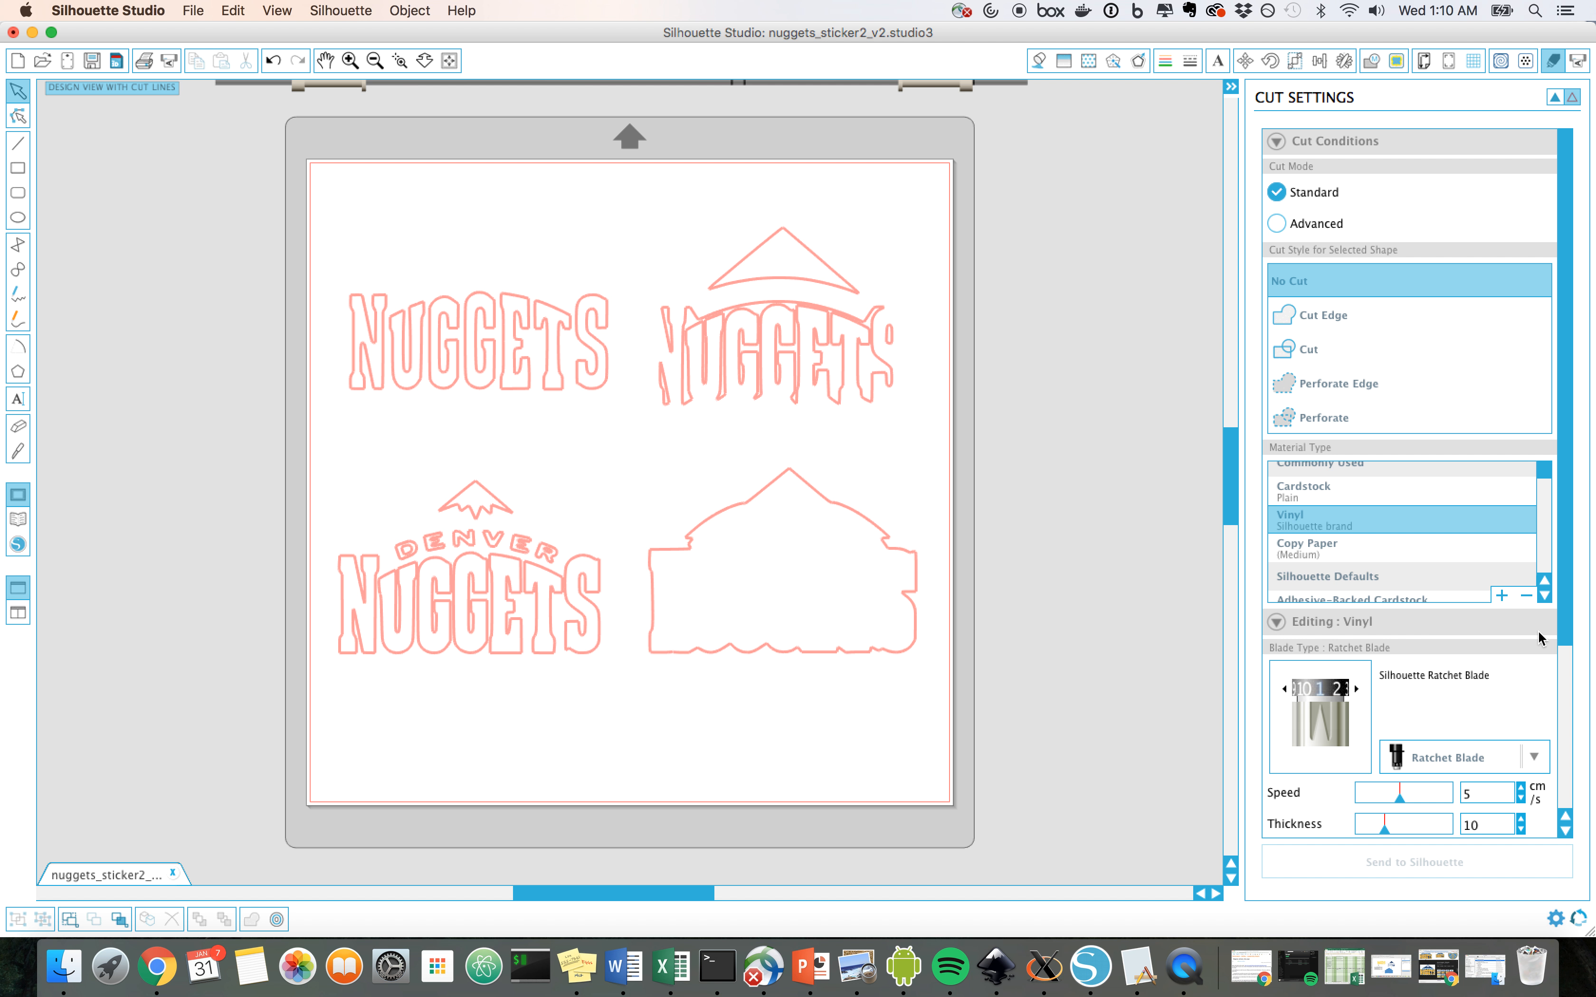
Try higher ratchet blade depths, return the blade to 1, and review the remaining vinyl cut options
{"action": "left_click_drag", "start_coordinate": [1569, 630], "coordinate": [1569, 698]}
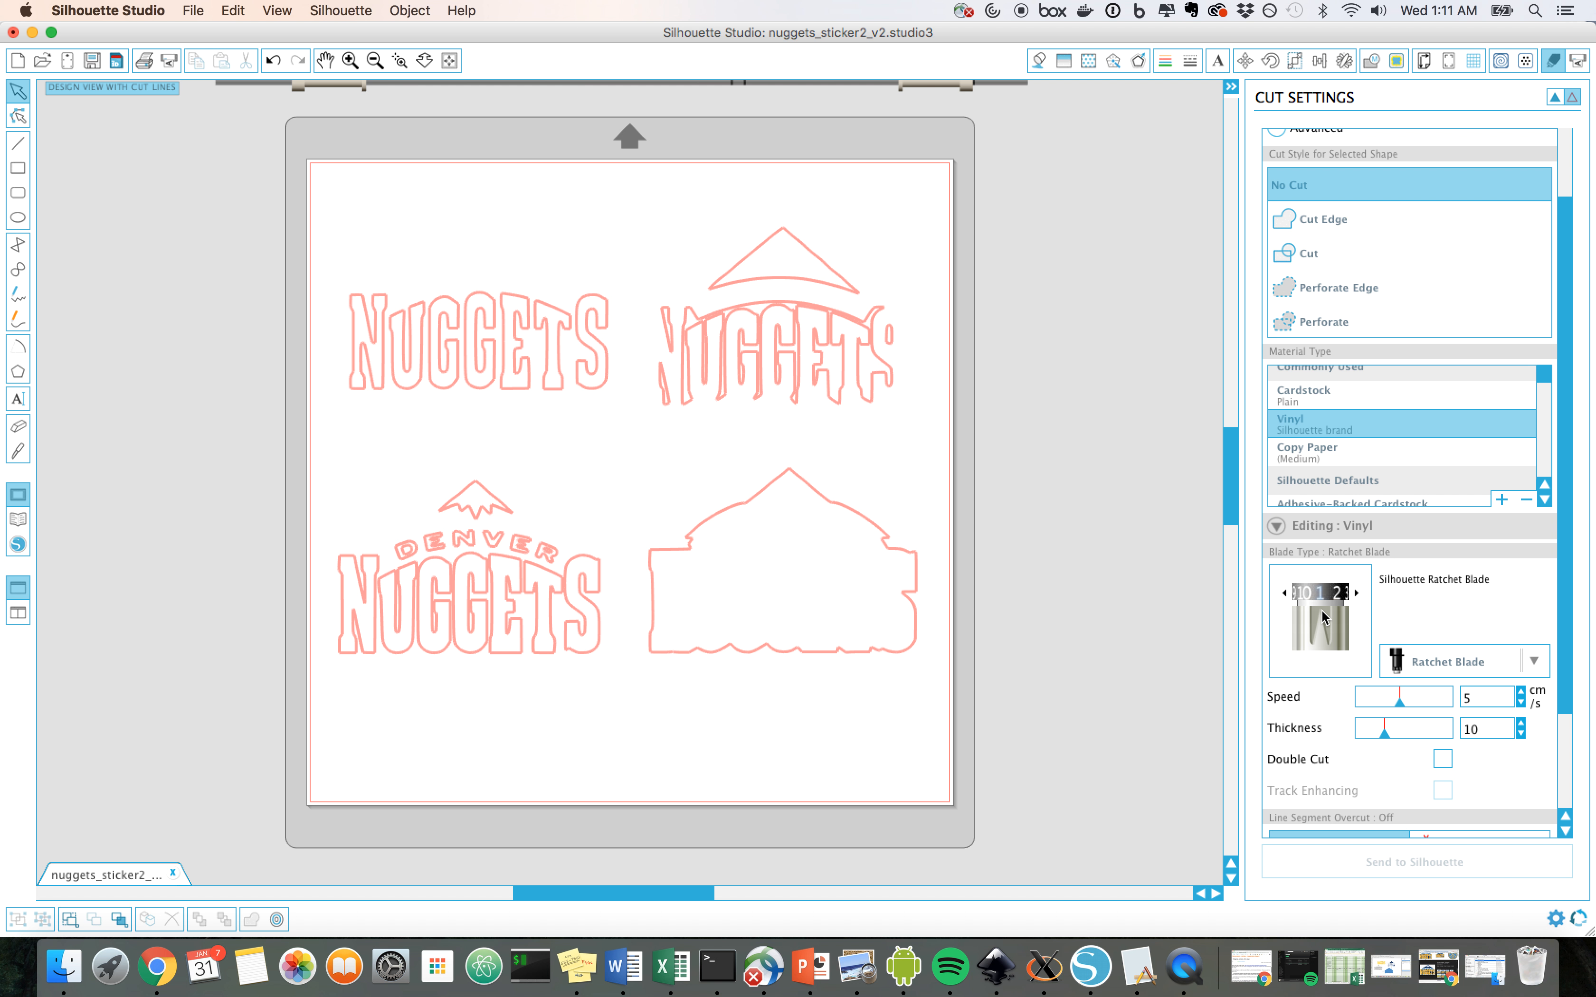
{"action": "left_click", "coordinate": [1357, 594]}
{"action": "left_click", "coordinate": [1357, 593]}
{"action": "left_click", "coordinate": [1357, 594]}
{"action": "left_click", "coordinate": [1284, 590]}
{"action": "left_click", "coordinate": [1284, 590]}
{"action": "left_click", "coordinate": [1284, 590]}
{"action": "scroll", "coordinate": [1567, 699], "scroll_direction": "down", "scroll_amount": 3}
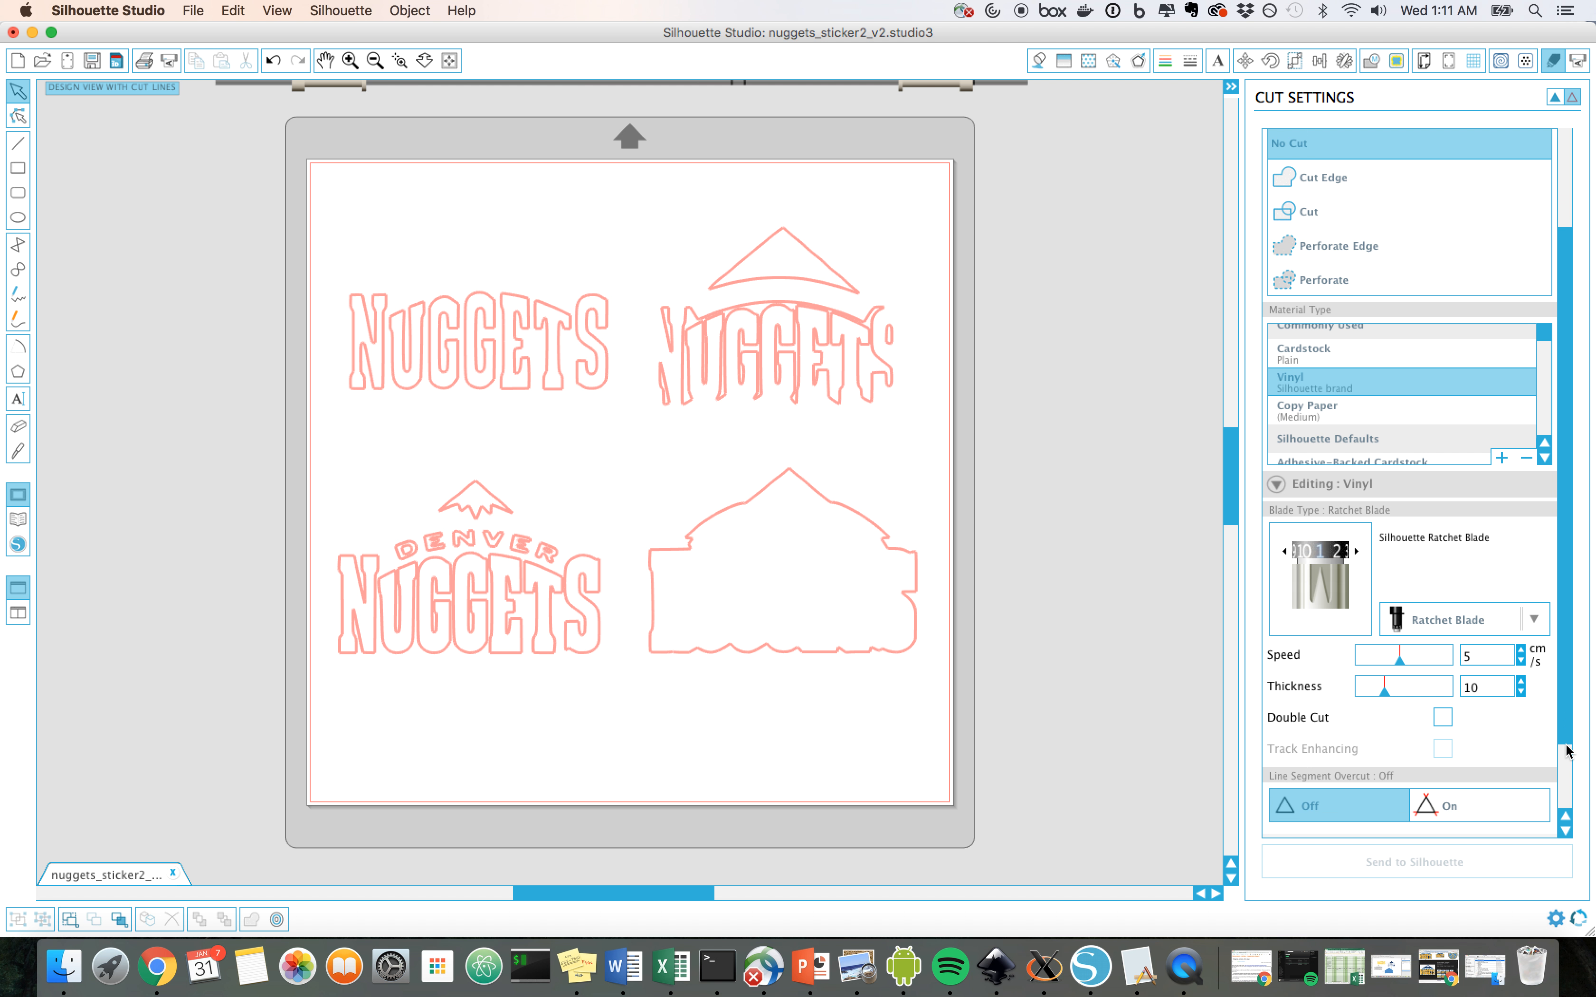
{"action": "scroll", "coordinate": [1563, 791], "scroll_direction": "down", "scroll_amount": 1}
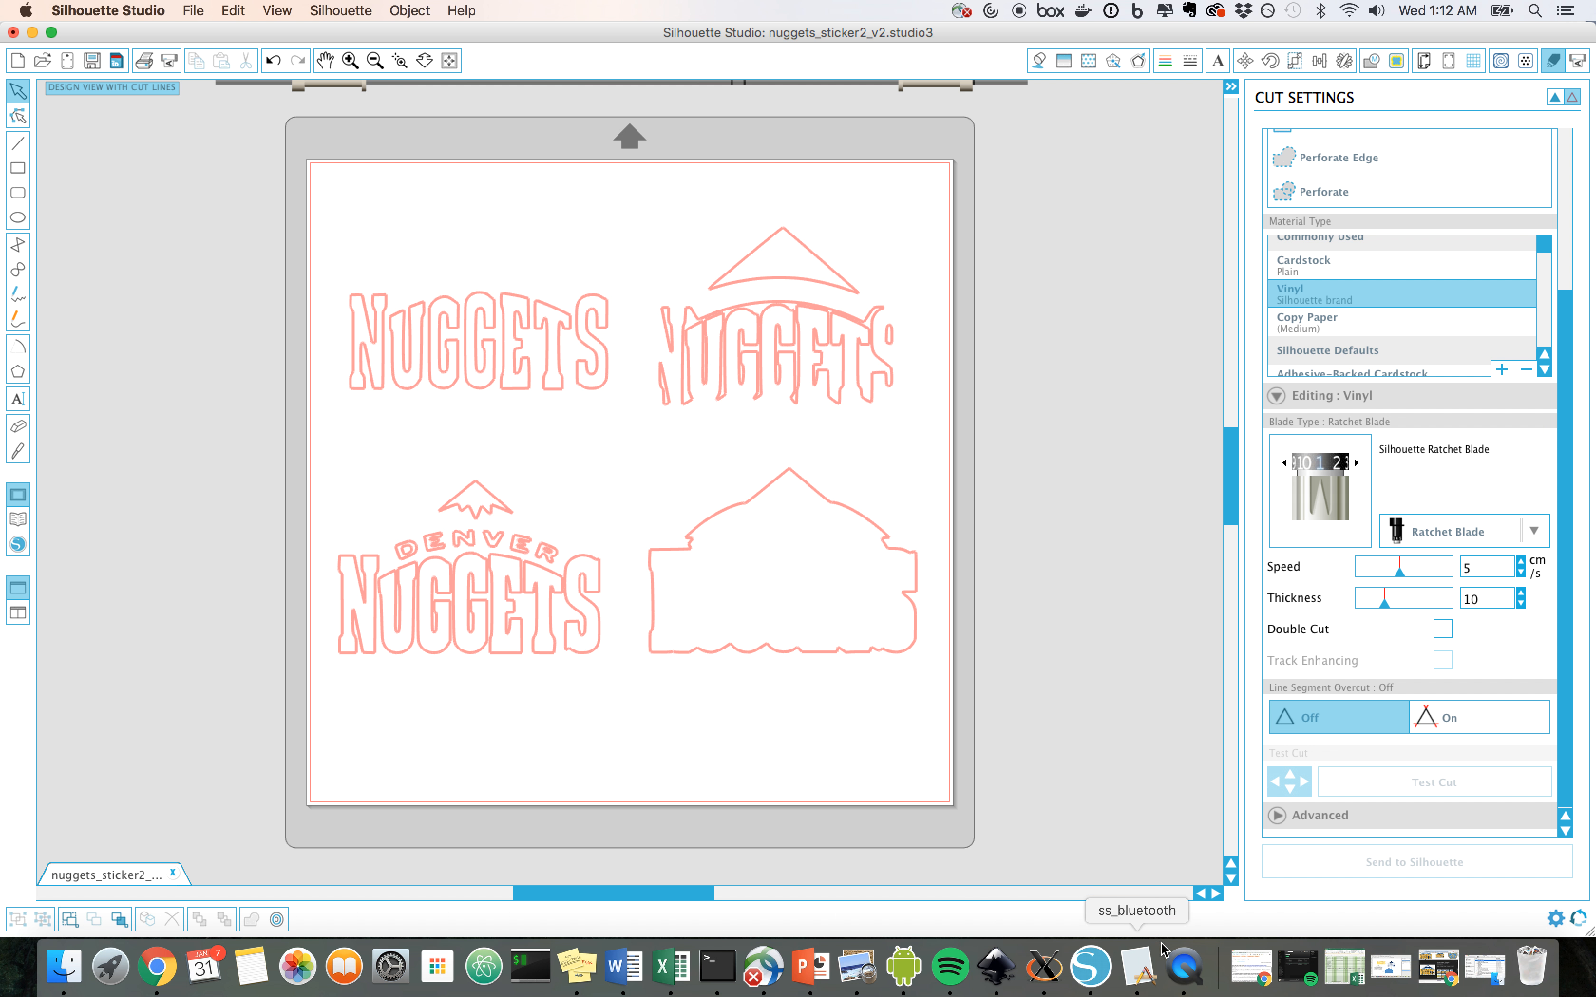
{"action": "left_click", "coordinate": [1179, 966]}
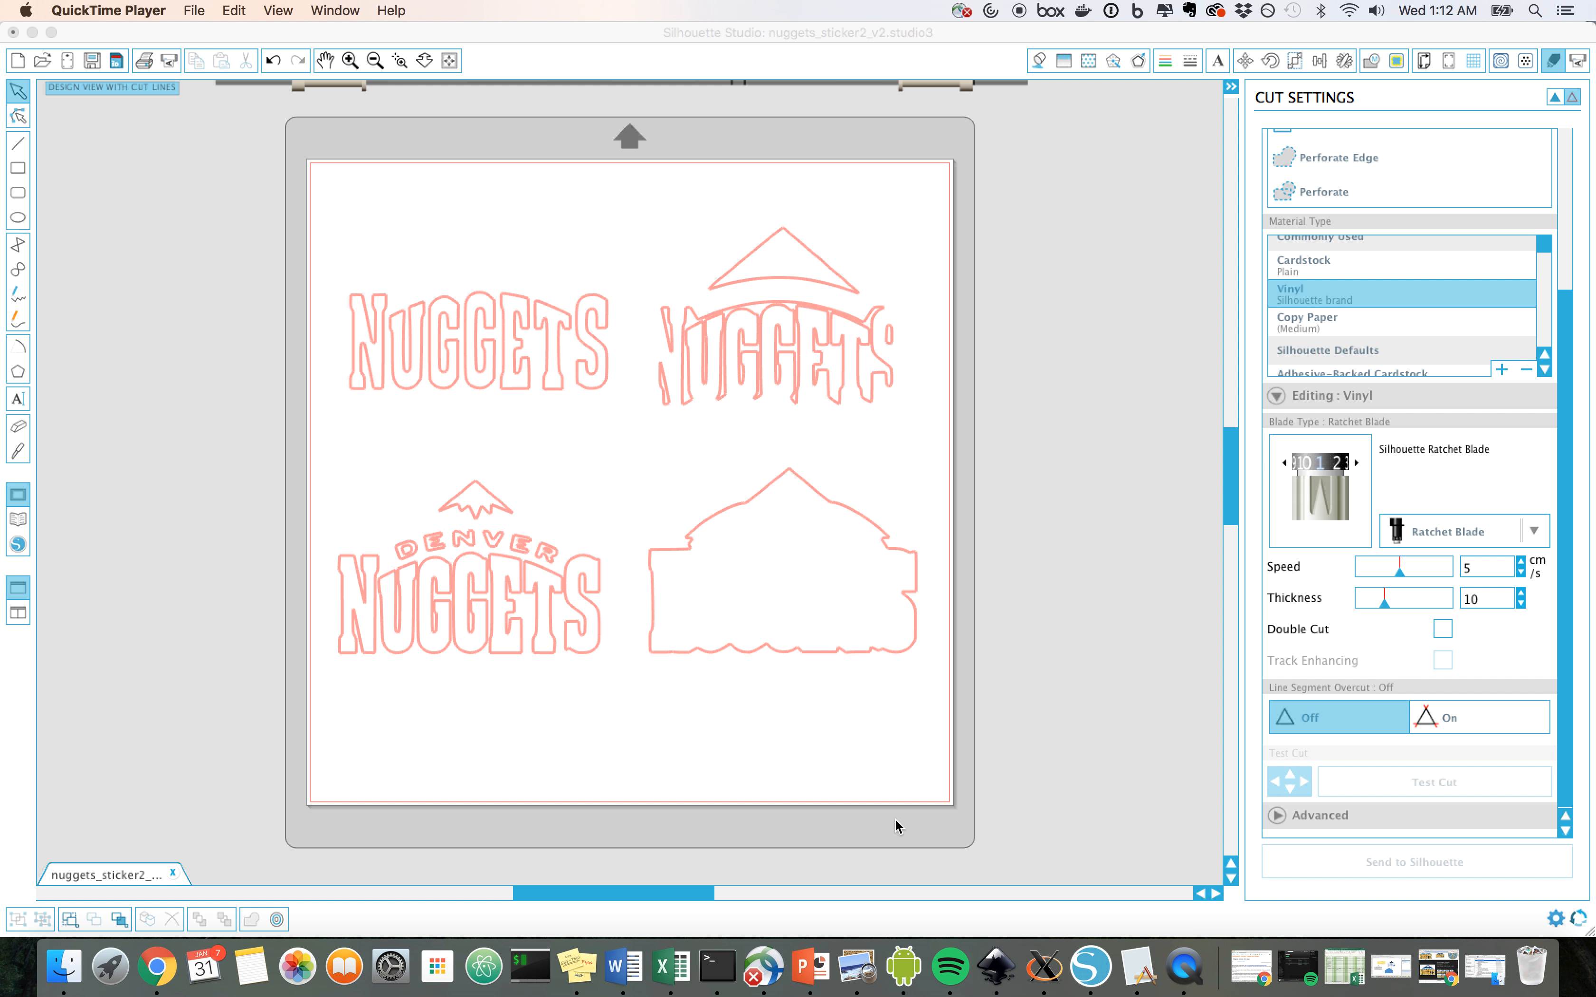